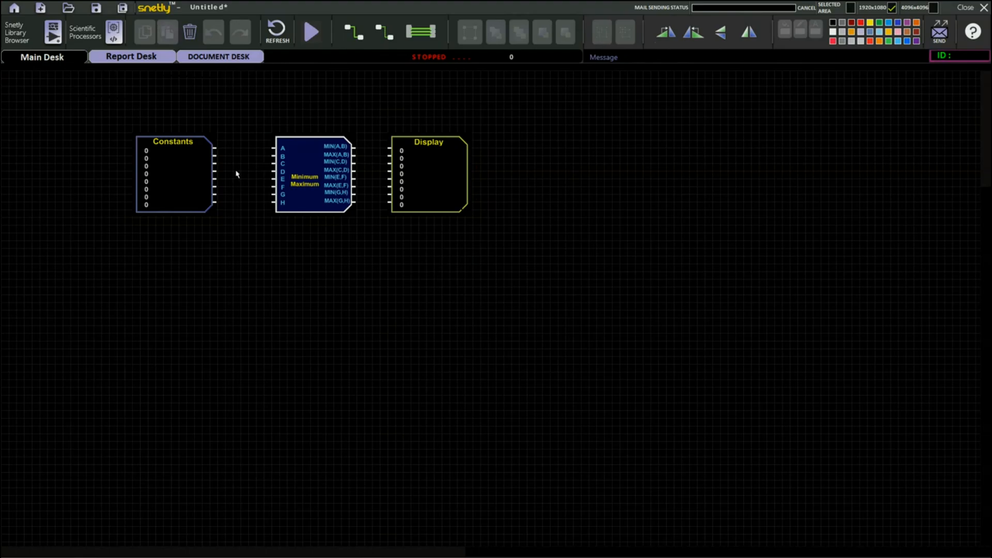
# - Set floating point constants 0 and 1 of the Constants block to 2 and 4
pyautogui.doubleClick(175, 172)
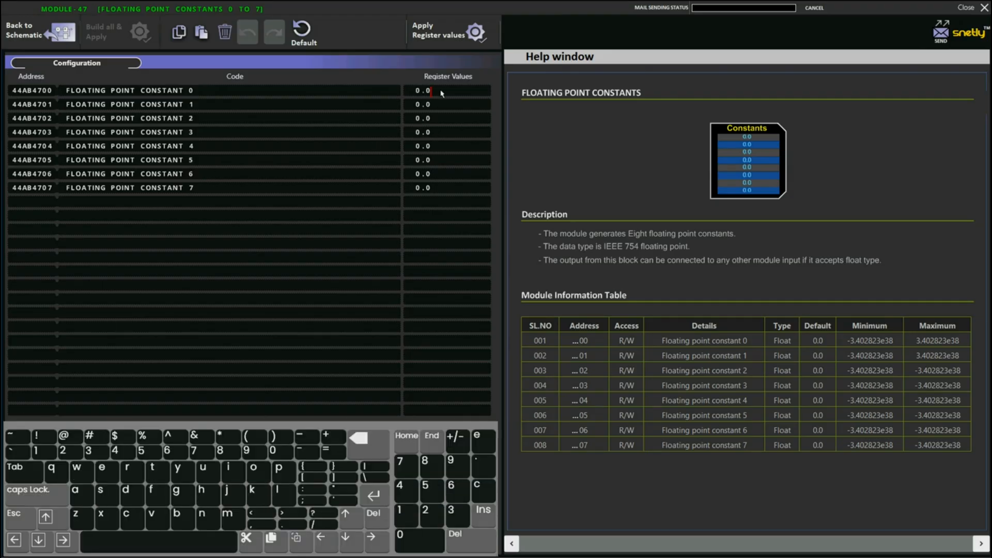
pyautogui.press('BackSpace')
pyautogui.press('BackSpace')
pyautogui.press('BackSpace')
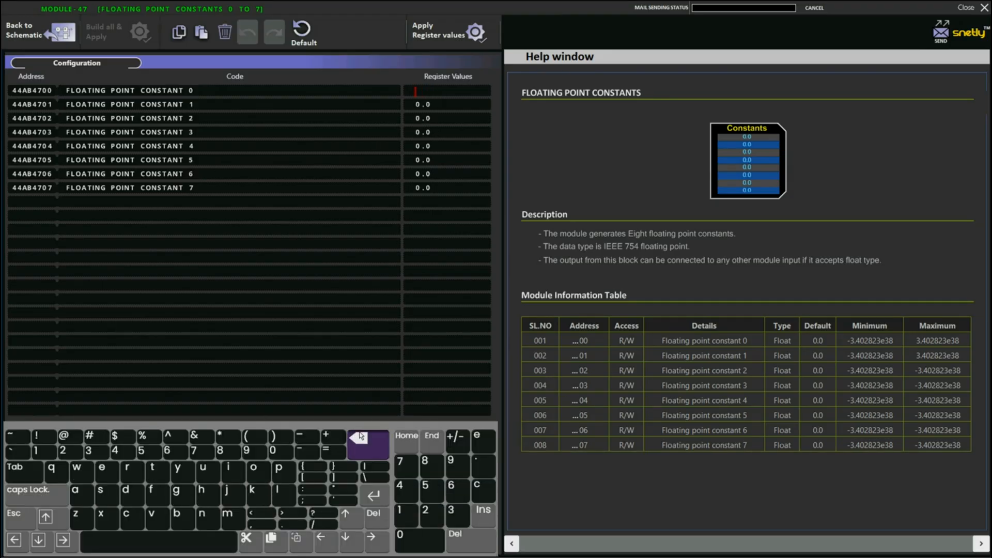
pyautogui.click(433, 515)
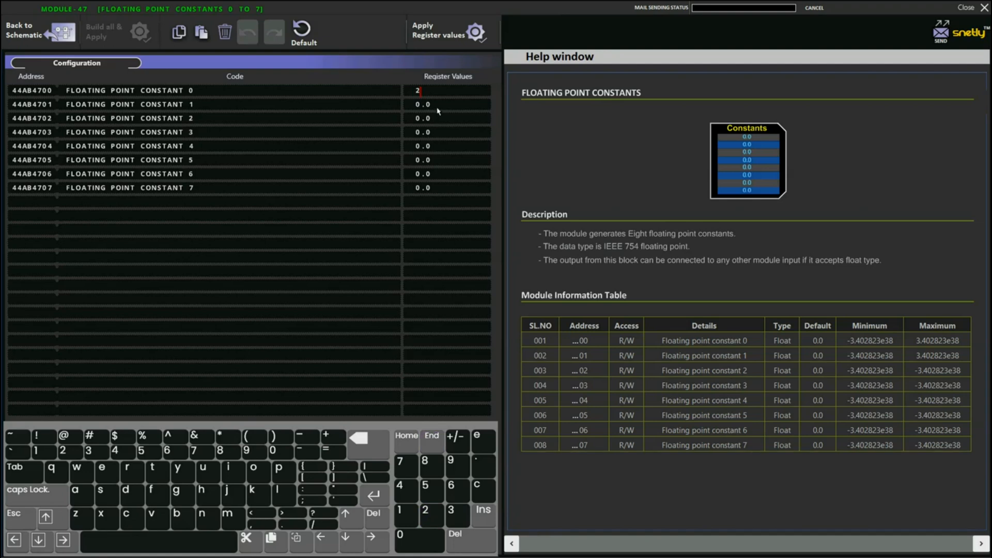
pyautogui.press('BackSpace')
pyautogui.press('BackSpace')
pyautogui.press('BackSpace')
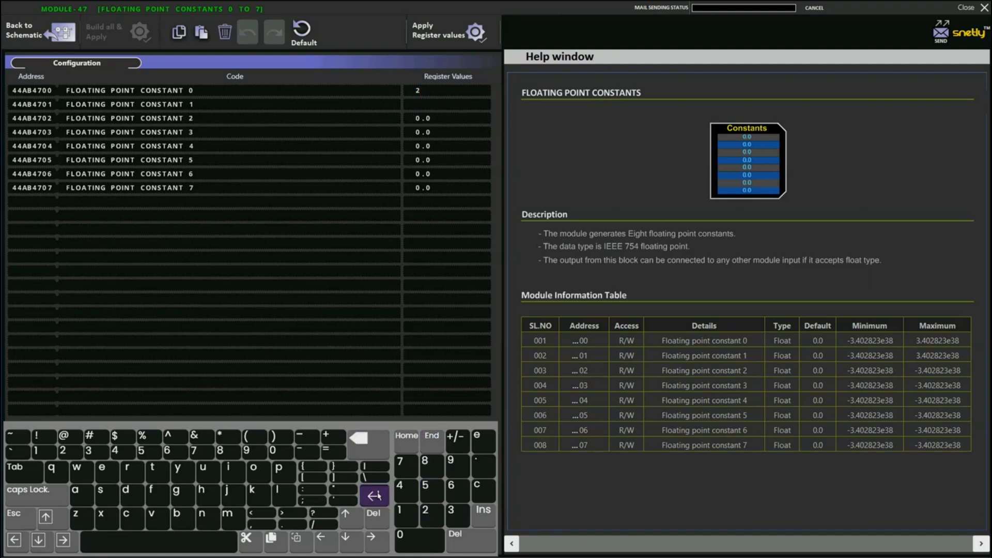
pyautogui.click(402, 490)
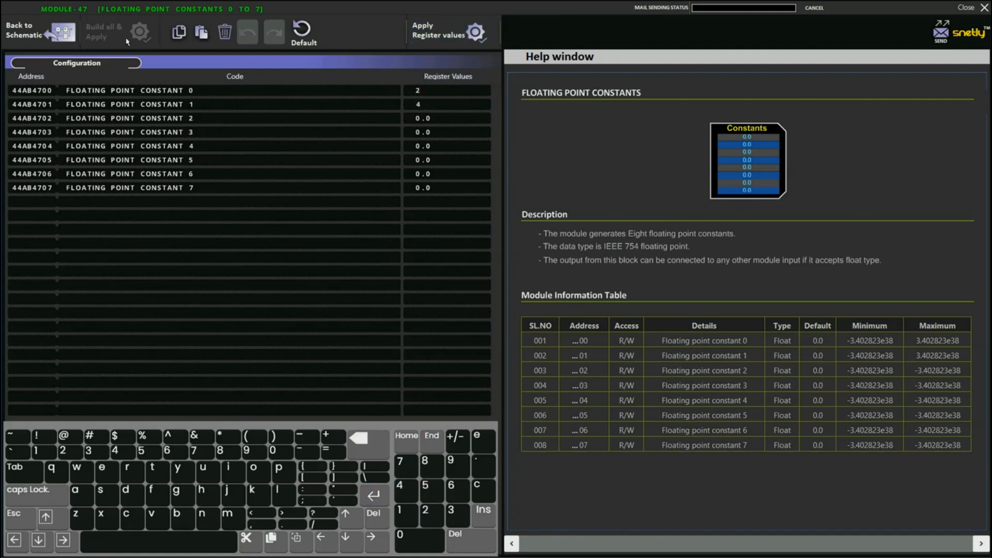
pyautogui.click(49, 34)
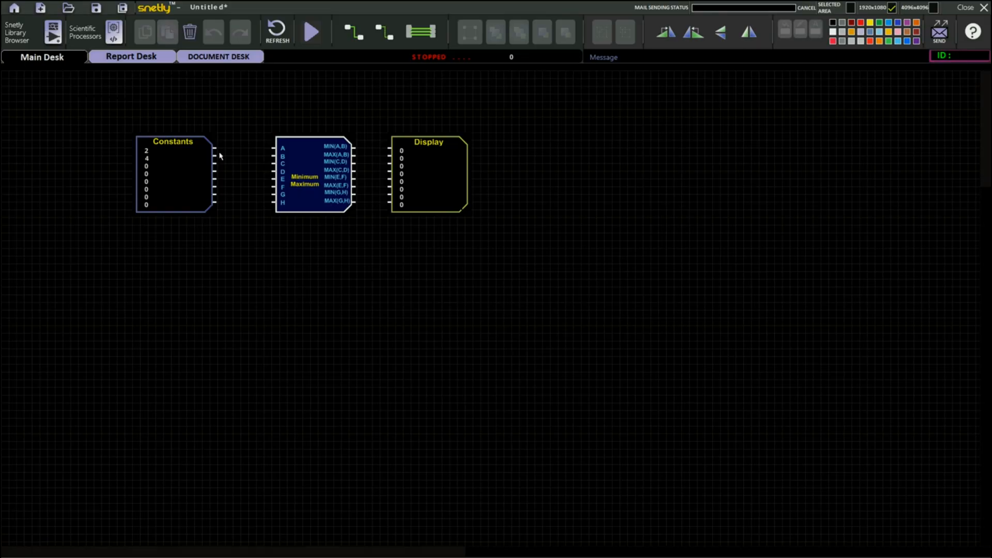
# - Wire Constants outputs 0 and 1 to inputs A and B of the Minimum Maximum block
pyautogui.moveTo(217, 150); pyautogui.dragTo(271, 149)
pyautogui.click(386, 32)
# - Connect the MIN(A,B) and MAX(A,B) outputs to the Display's first two inputs and run the simulation
pyautogui.moveTo(355, 148); pyautogui.dragTo(388, 149)
pyautogui.moveTo(356, 155); pyautogui.dragTo(390, 156)
pyautogui.click(311, 32)
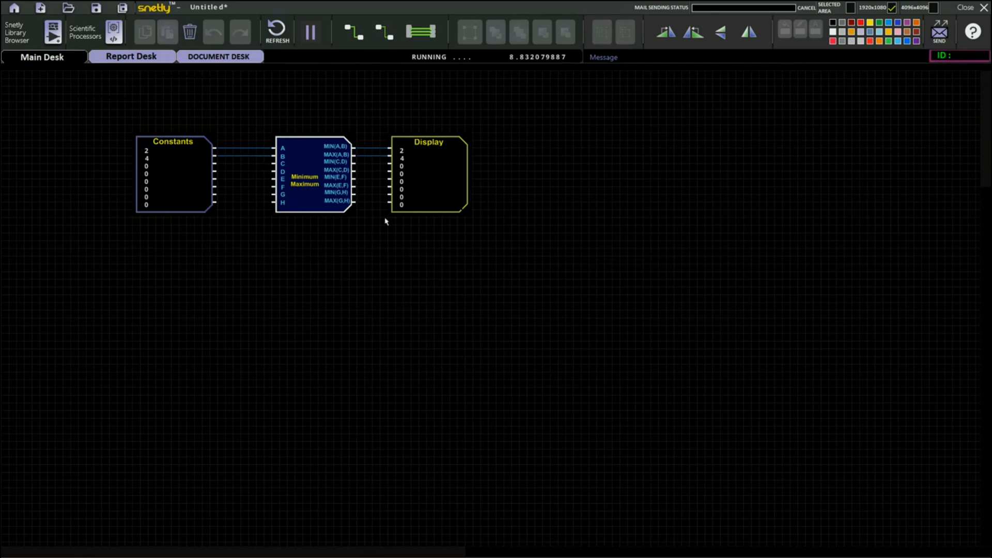
# - Add a Carrier Comparator from Logical Modules below the schematic and move the Minimum Maximum block to the lower left
pyautogui.click(31, 35)
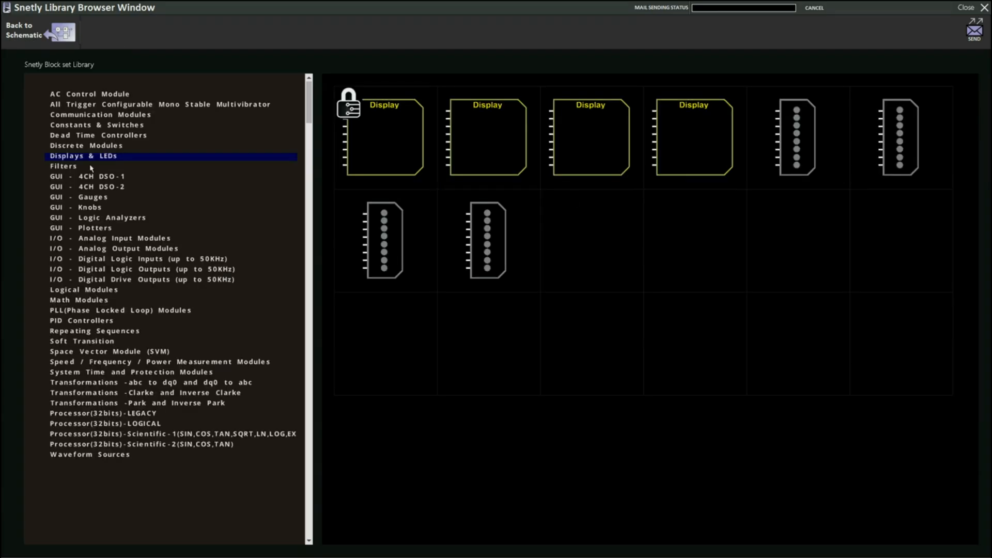
pyautogui.click(89, 290)
pyautogui.click(482, 156)
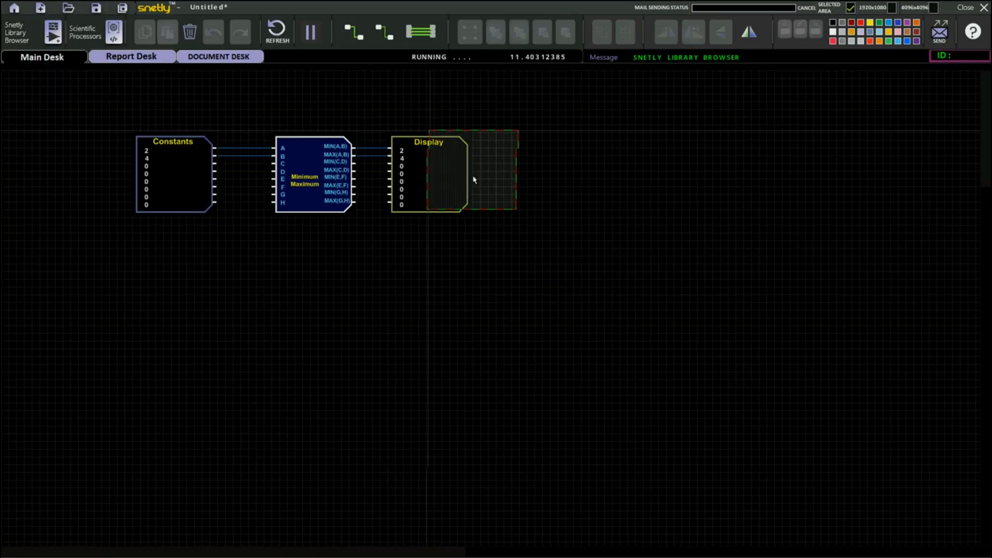
pyautogui.click(333, 290)
pyautogui.moveTo(306, 194); pyautogui.dragTo(66, 334)
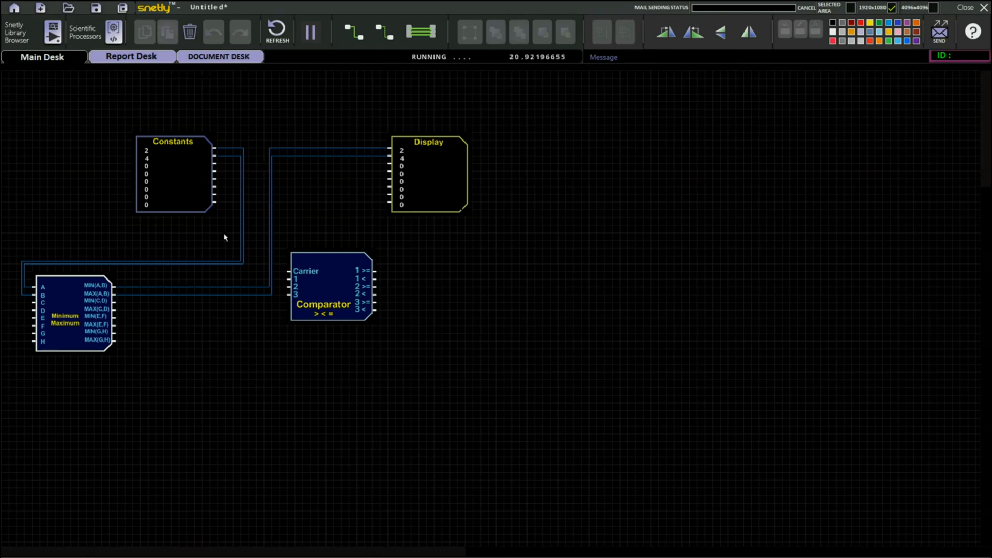
# - Delete the Minimum Maximum block's wires and move the Carrier Comparator between Constants and Display
pyautogui.moveTo(224, 235); pyautogui.dragTo(345, 224)
pyautogui.click(190, 32)
pyautogui.moveTo(330, 282); pyautogui.dragTo(297, 173)
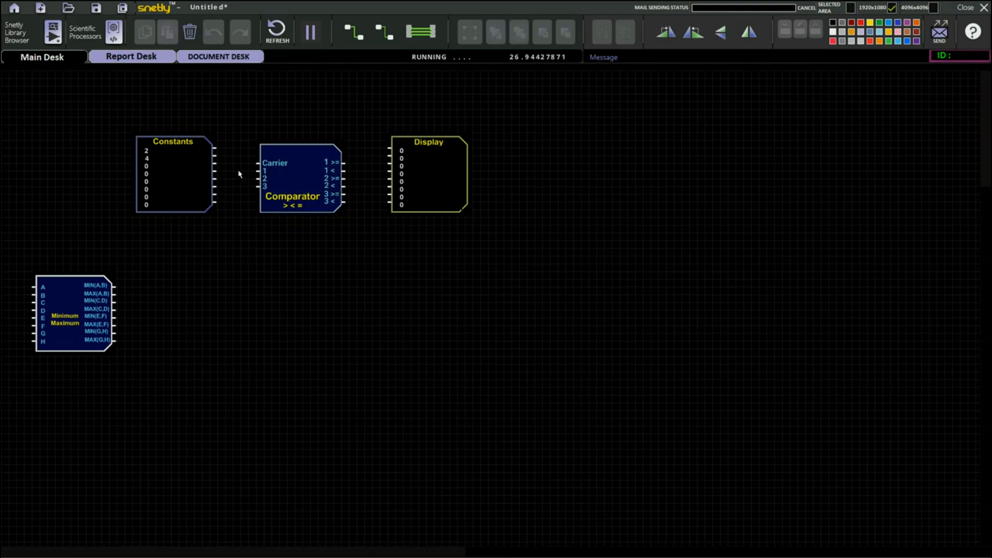
# - Set floating point constant 2 of the Constants block to 6
pyautogui.doubleClick(166, 168)
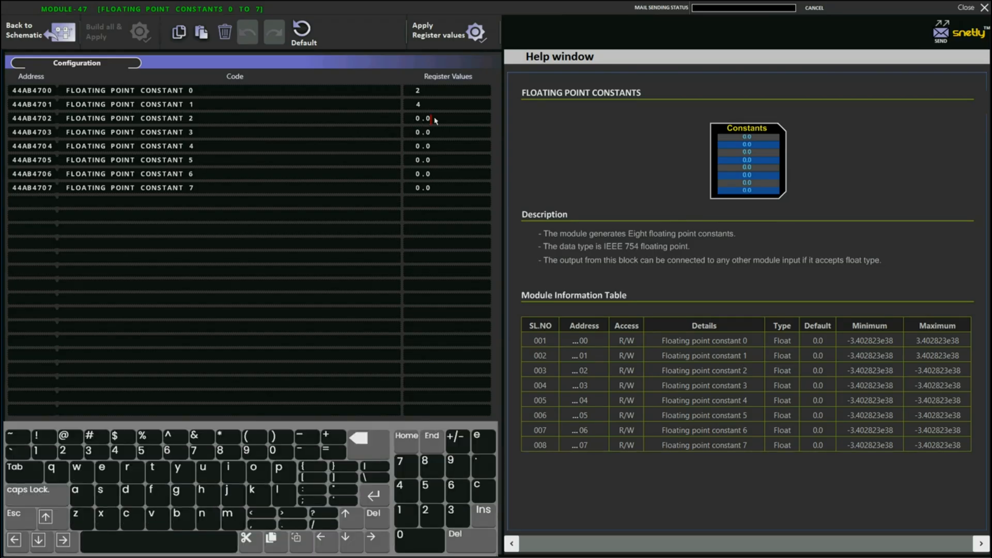
pyautogui.click(375, 442)
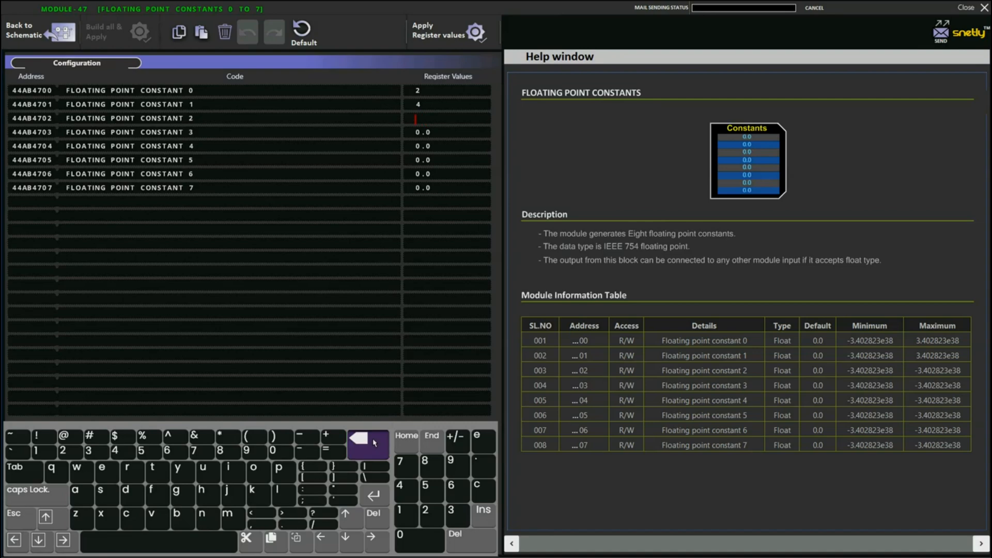
pyautogui.click(456, 486)
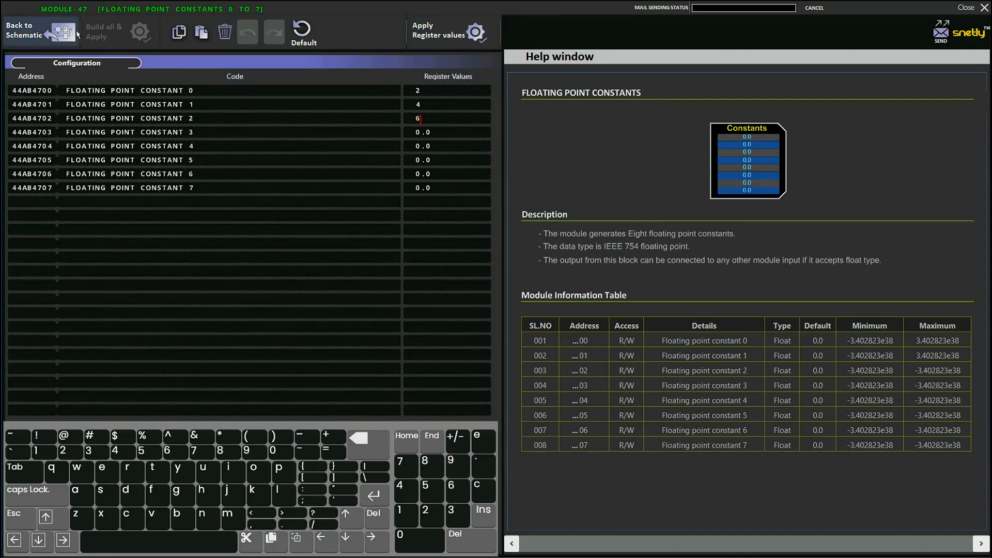
pyautogui.click(54, 33)
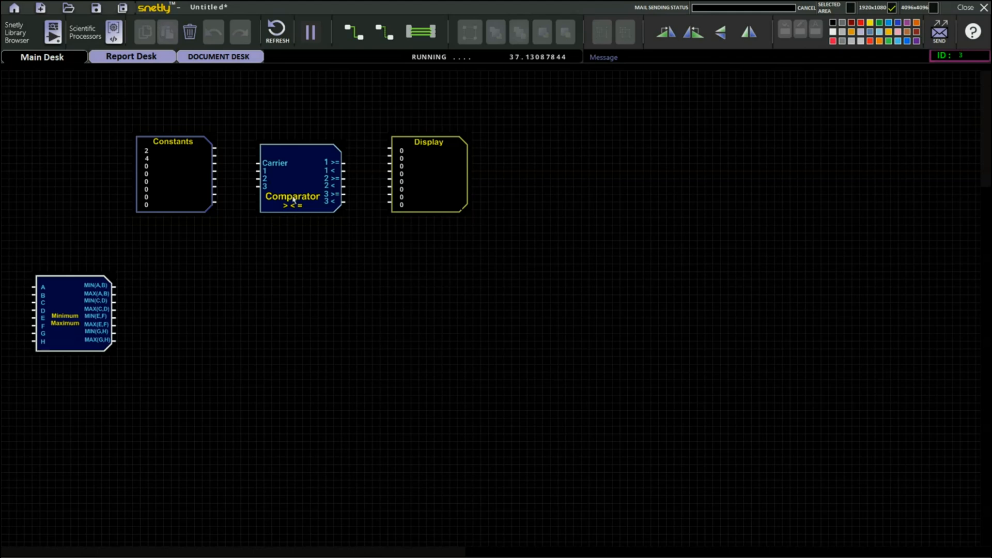
# - Wire Constants to the Carrier Comparator's Carrier and 1 inputs, and its channel 1 outputs to the Display
pyautogui.moveTo(220, 150); pyautogui.dragTo(299, 159)
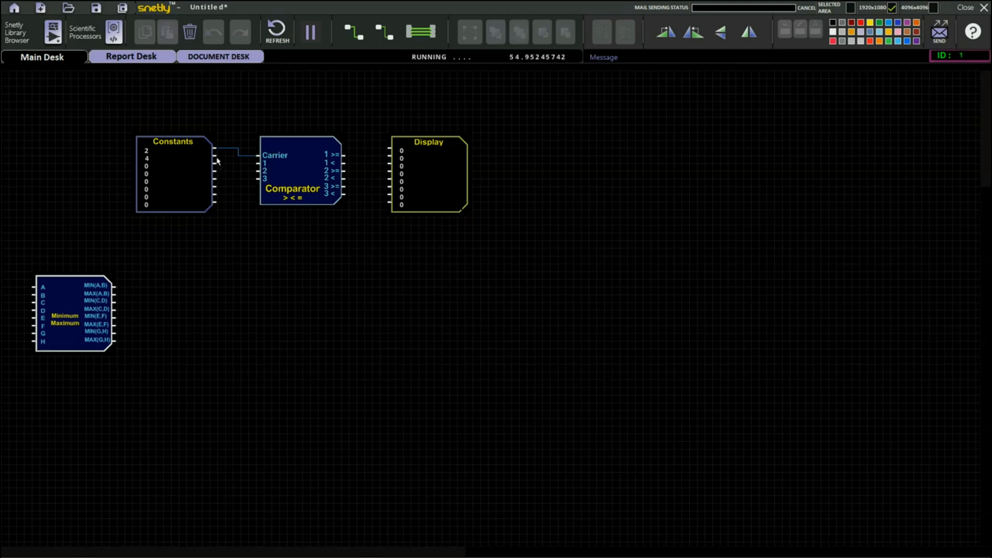
pyautogui.moveTo(218, 158); pyautogui.dragTo(390, 158)
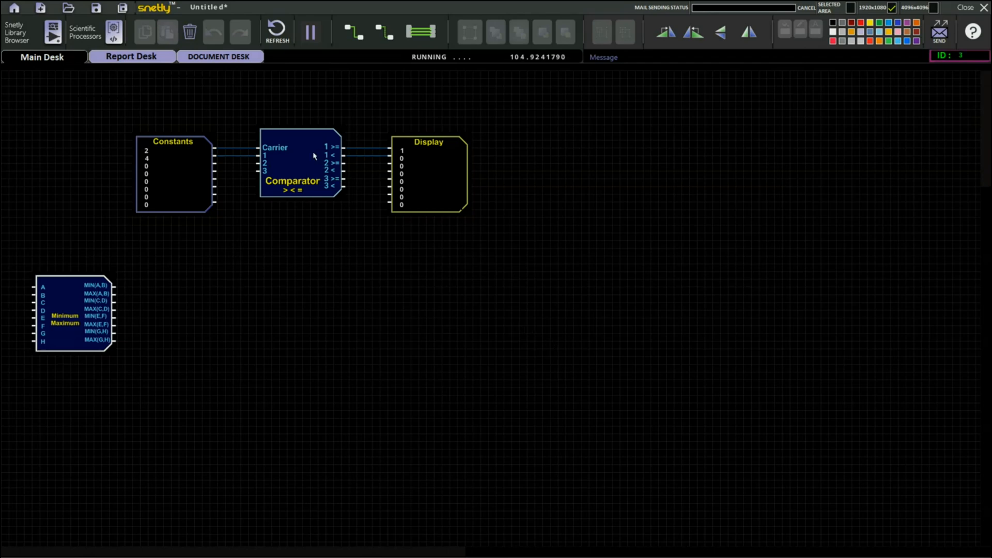
pyautogui.moveTo(314, 153); pyautogui.dragTo(322, 176)
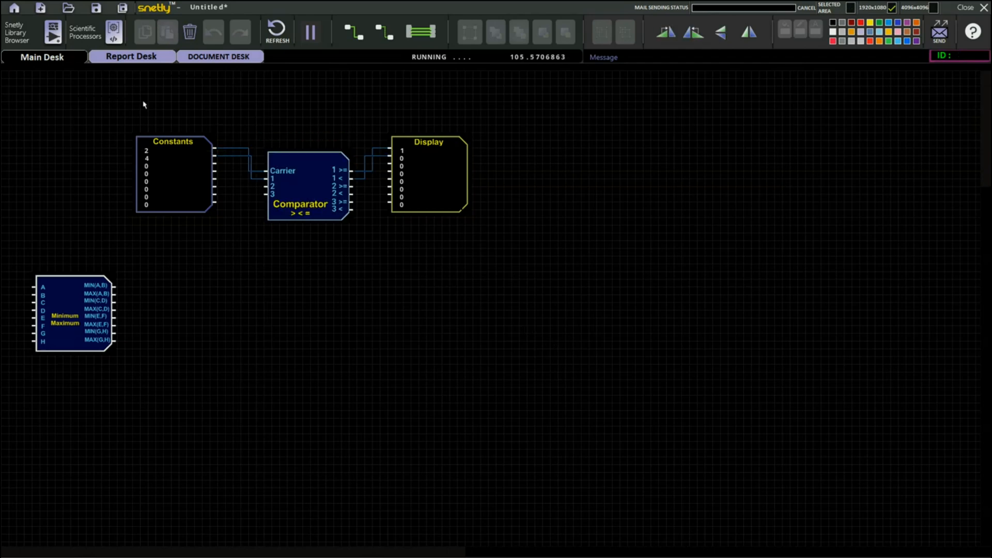
# - Add a two-input Comparator block from Logical Modules below the Carrier Comparator
pyautogui.click(22, 38)
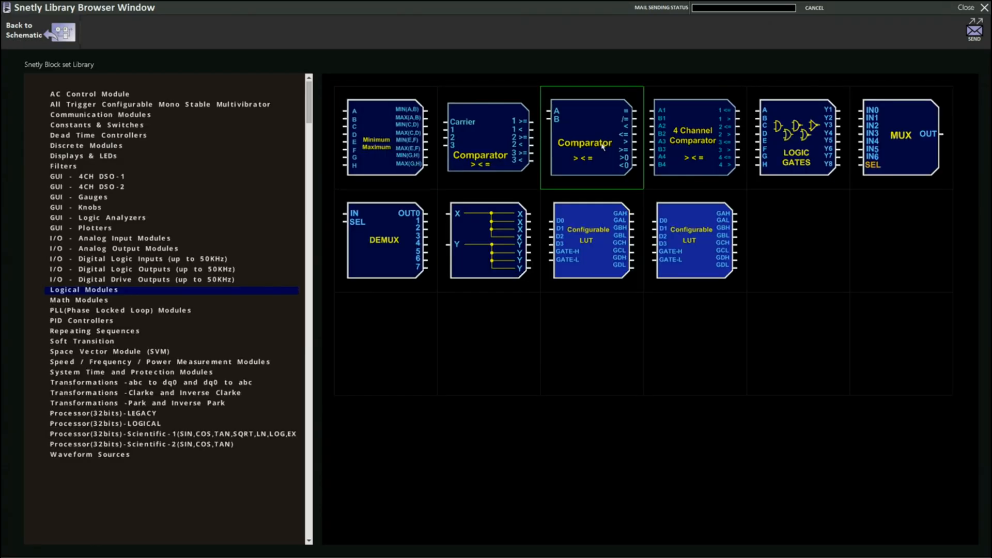
pyautogui.click(603, 147)
pyautogui.click(345, 288)
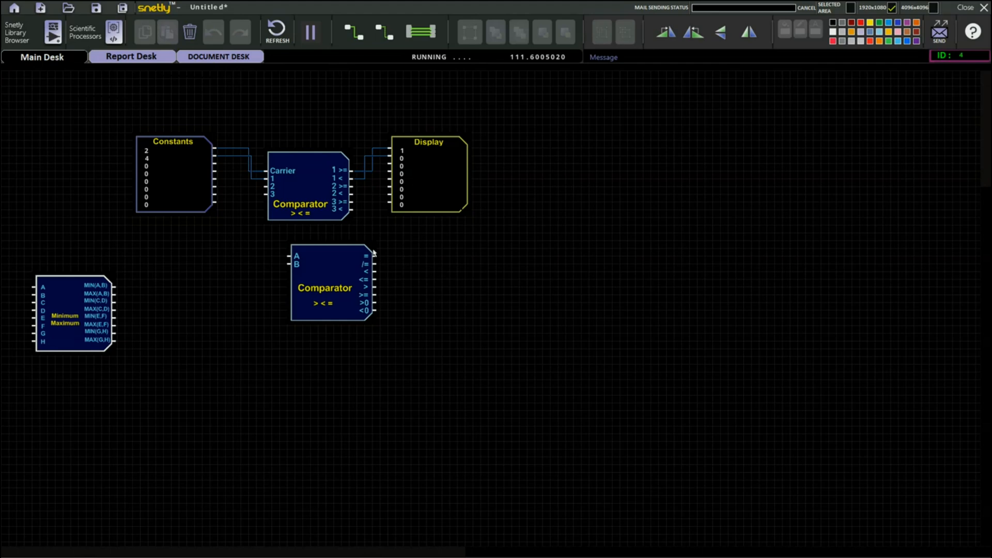
# - Rearrange the Carrier Comparator and reconnect its wires from Constants and to the Display
pyautogui.moveTo(305, 195)
pyautogui.mouseDown()
pyautogui.moveTo(221, 297)
pyautogui.moveTo(212, 325)
pyautogui.moveTo(327, 219)
pyautogui.mouseUp()
pyautogui.click(252, 206)
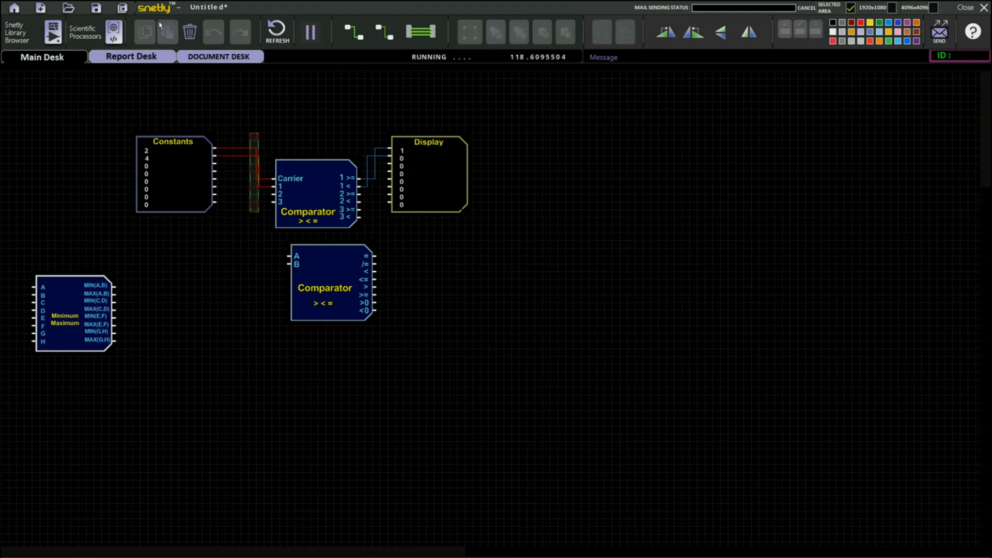
pyautogui.click(389, 202)
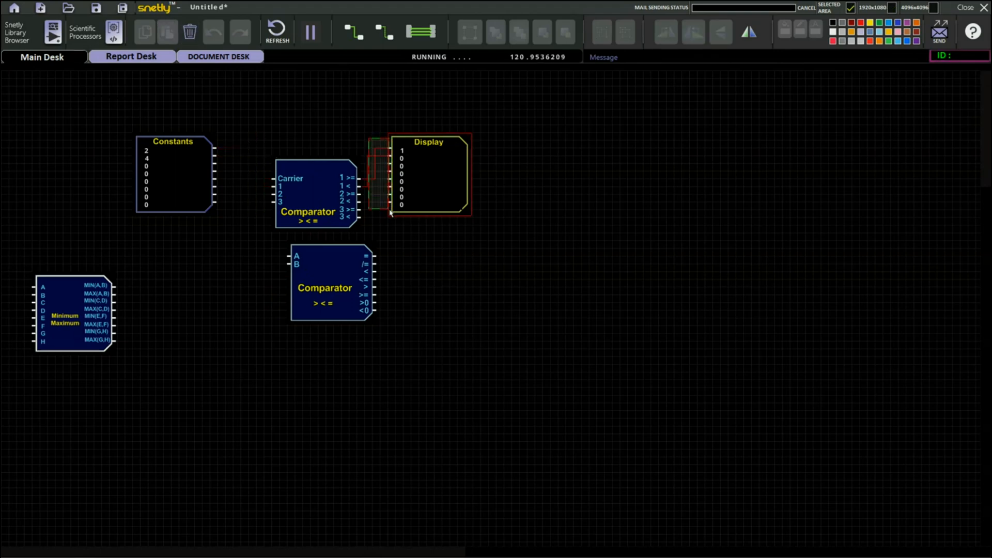
pyautogui.click(370, 147)
pyautogui.moveTo(215, 149); pyautogui.dragTo(274, 178)
pyautogui.moveTo(219, 159); pyautogui.dragTo(233, 308)
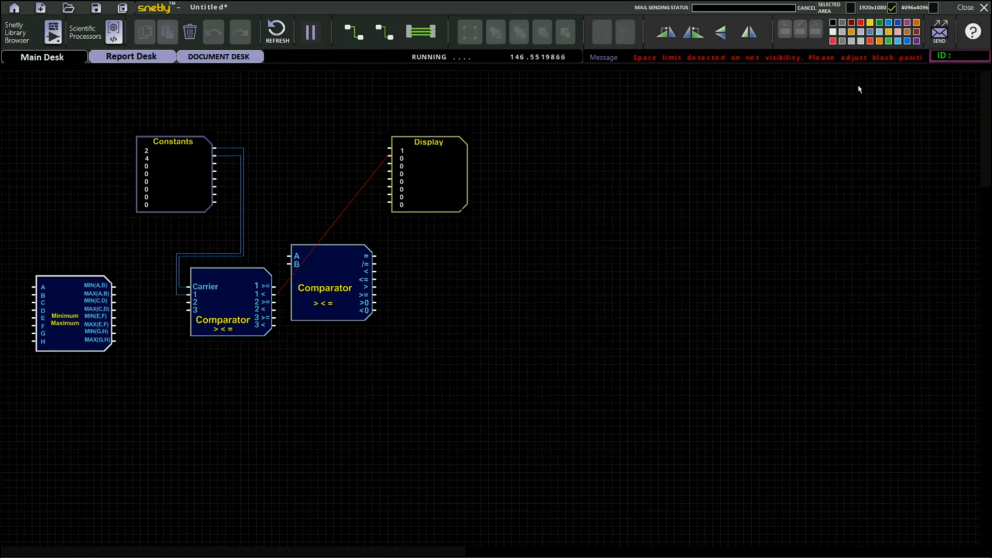
pyautogui.moveTo(266, 308); pyautogui.dragTo(201, 304)
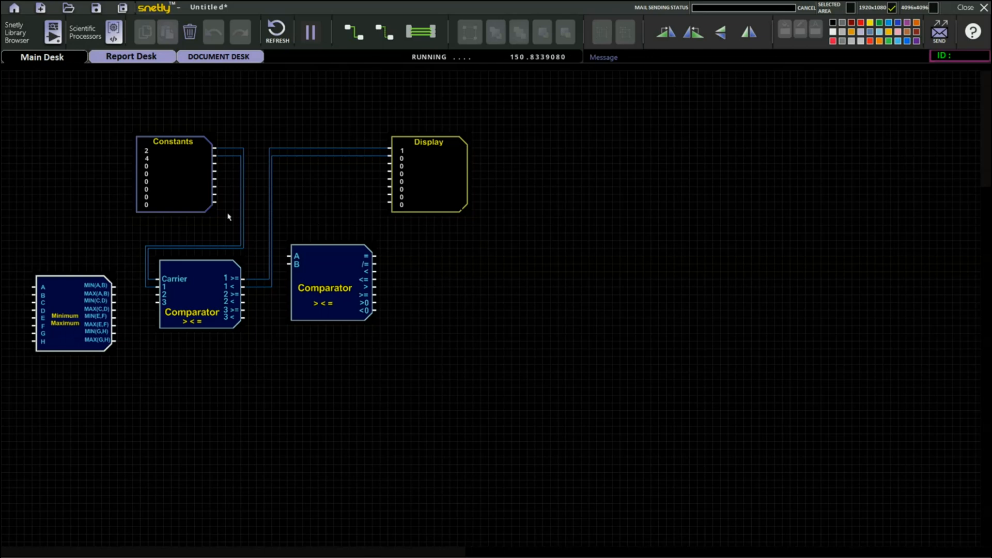
# - Delete the Carrier Comparator's wires and move it to the lower left
pyautogui.moveTo(226, 212); pyautogui.dragTo(312, 198)
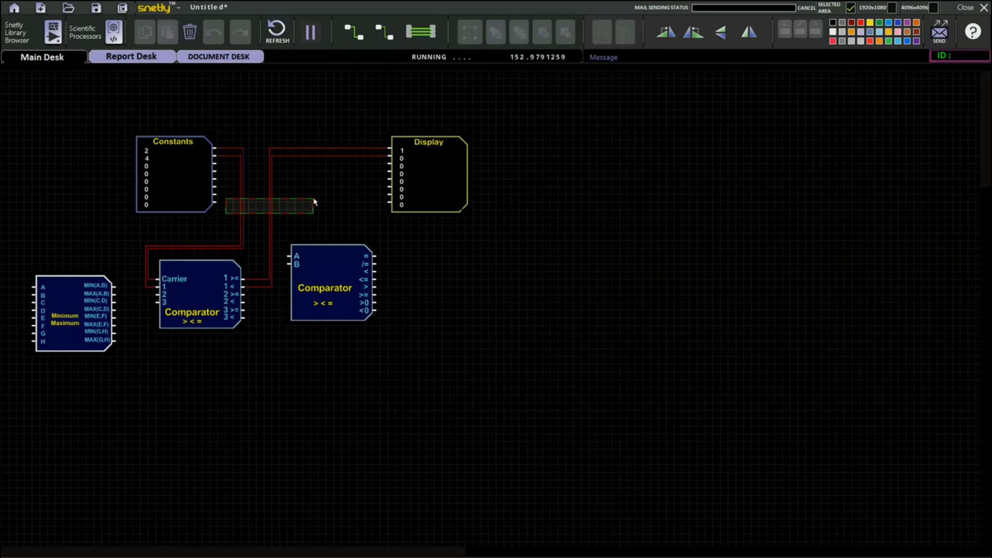
pyautogui.click(190, 33)
pyautogui.moveTo(212, 284); pyautogui.dragTo(99, 405)
# - Place the Comparator between Constants and Display, wiring constants 0 and 1 to A and B and all outputs to the Display
pyautogui.moveTo(321, 286); pyautogui.dragTo(290, 179)
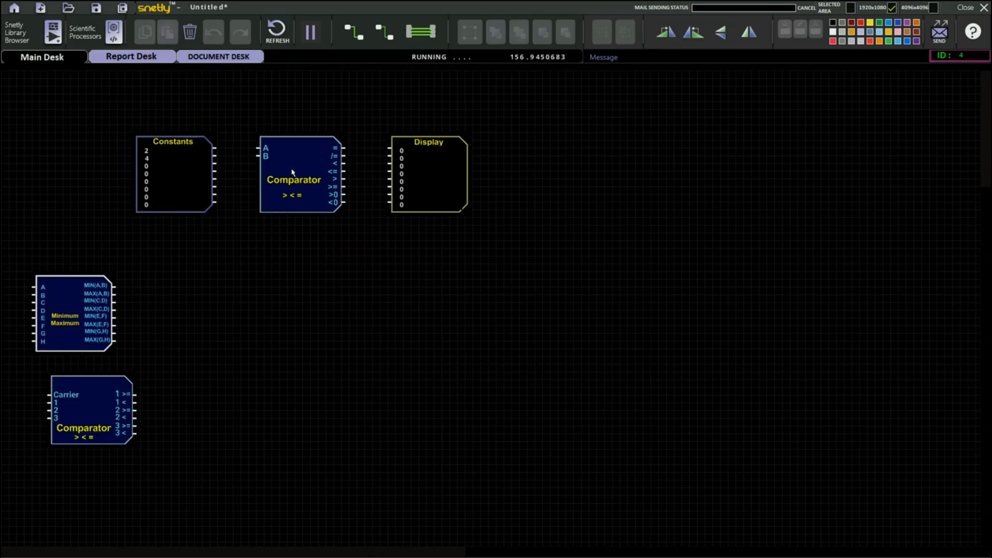
pyautogui.moveTo(217, 148); pyautogui.dragTo(259, 156)
pyautogui.moveTo(345, 149); pyautogui.dragTo(389, 149)
pyautogui.click(428, 32)
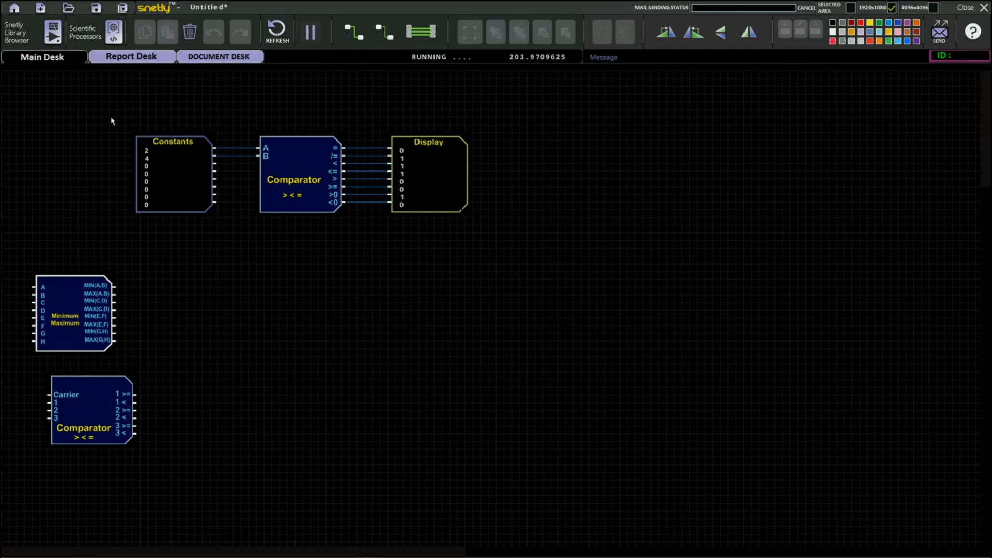
# - Move the Comparator down and delete all of its connecting wires
pyautogui.moveTo(280, 167); pyautogui.dragTo(231, 278)
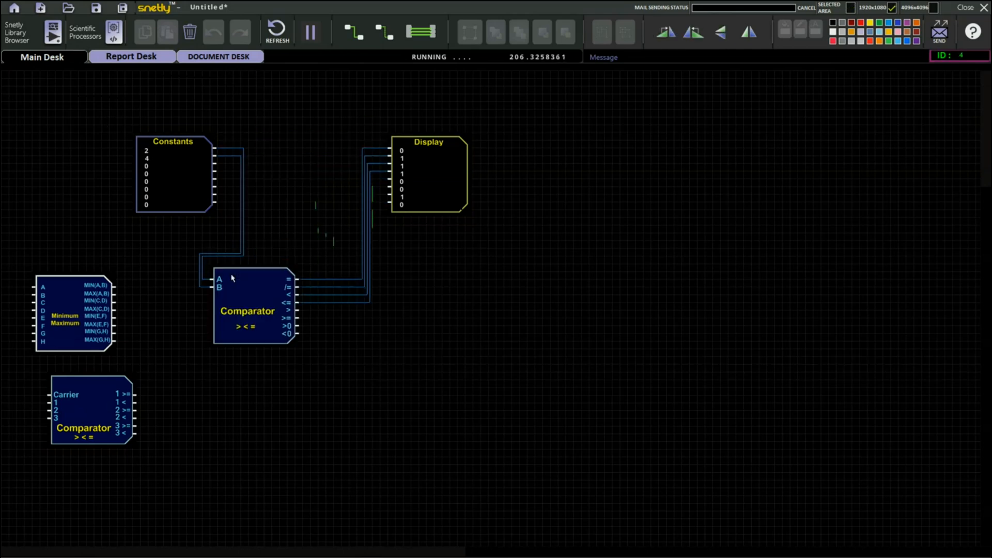
pyautogui.moveTo(220, 215); pyautogui.dragTo(430, 273)
pyautogui.click(191, 32)
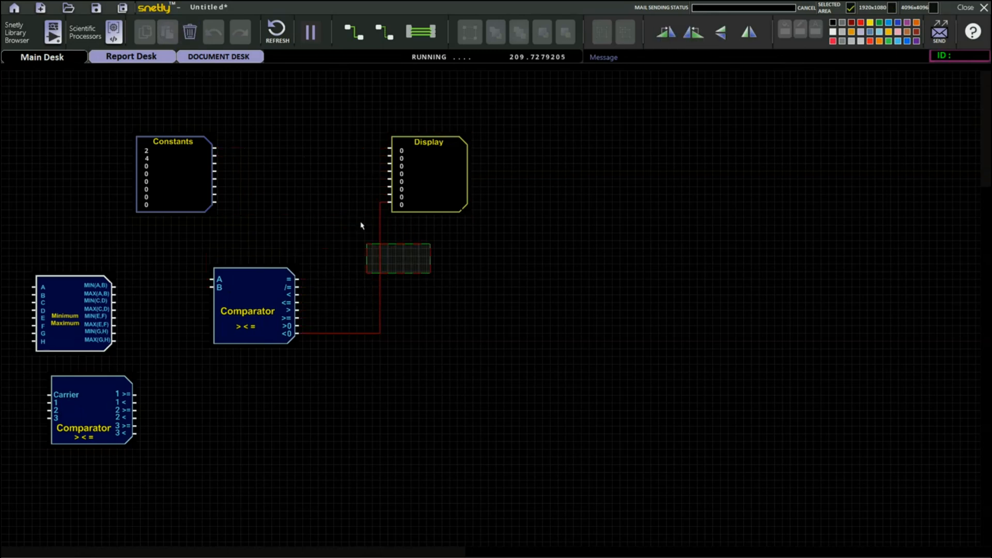
pyautogui.click(190, 39)
# - Add a 4 Channel Comparator between Constants and Display and move the Comparator to the bottom
pyautogui.click(52, 32)
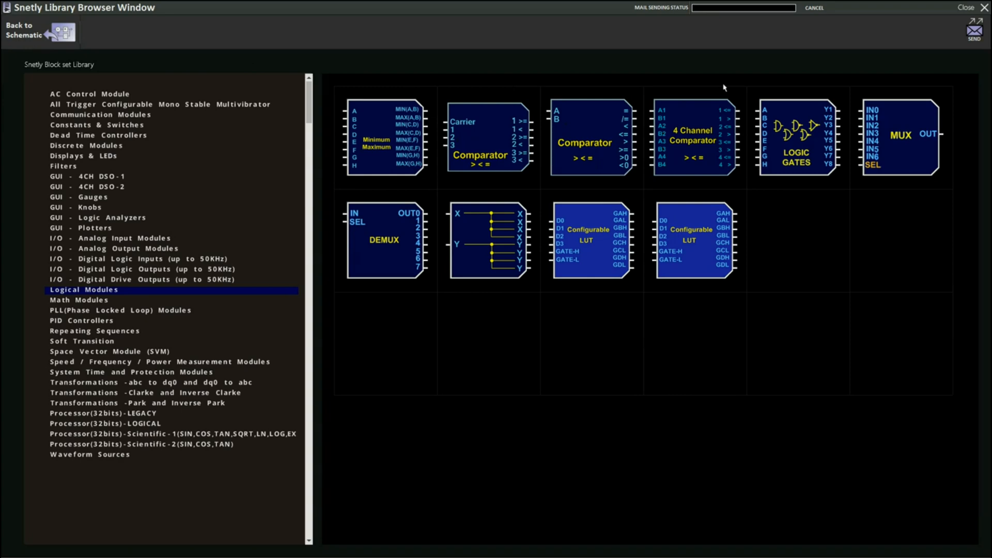
pyautogui.click(706, 151)
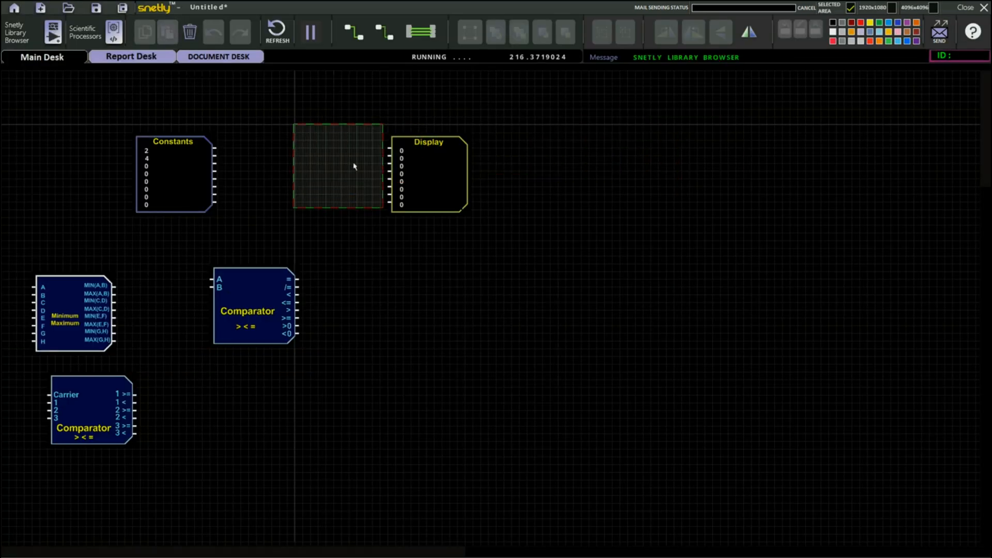
pyautogui.click(354, 166)
pyautogui.click(170, 474)
pyautogui.moveTo(300, 164); pyautogui.dragTo(284, 172)
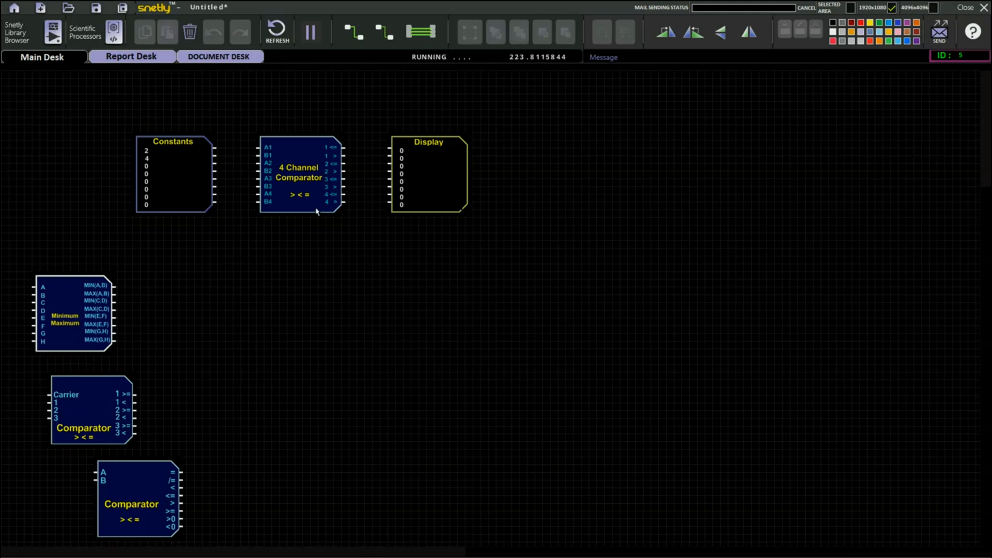
# - Inspect the 4 Channel Comparator's description and wire it from Constants to the Display
pyautogui.doubleClick(296, 168)
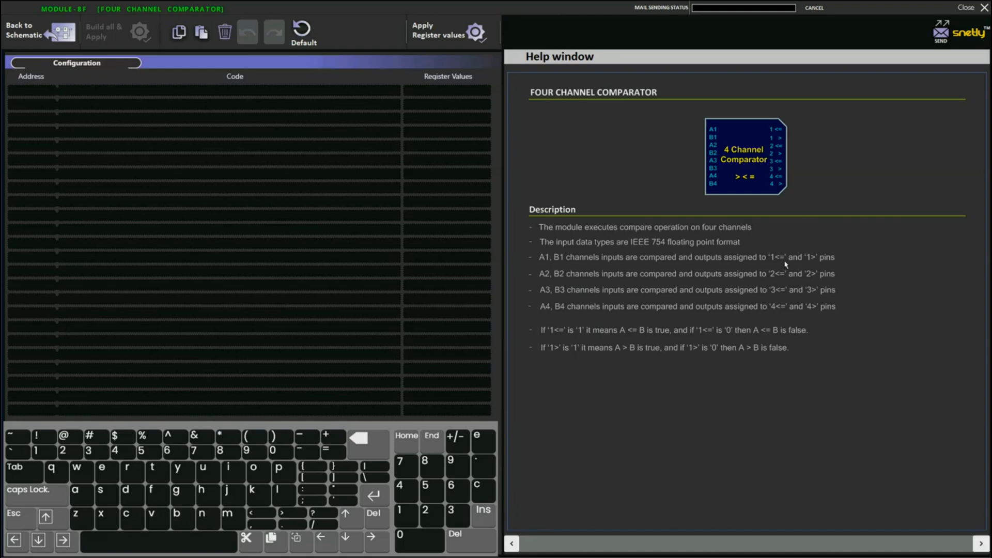
pyautogui.click(27, 34)
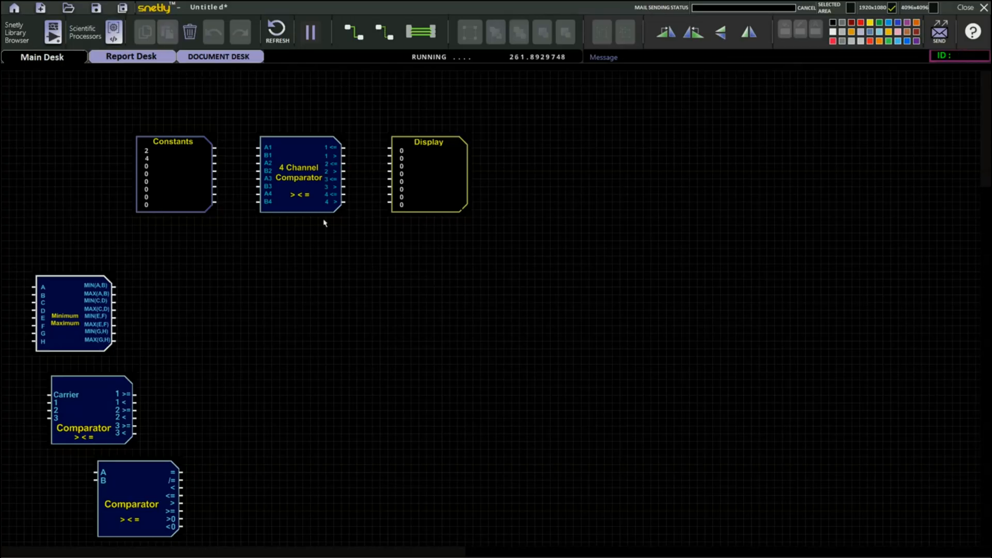
pyautogui.moveTo(216, 148); pyautogui.dragTo(257, 155)
pyautogui.click(387, 34)
pyautogui.moveTo(343, 150); pyautogui.dragTo(389, 156)
# - Move the 4 Channel Comparator down and delete its connecting wires
pyautogui.click(308, 171)
pyautogui.moveTo(295, 180); pyautogui.dragTo(249, 348)
pyautogui.moveTo(201, 265); pyautogui.dragTo(376, 264)
pyautogui.click(190, 31)
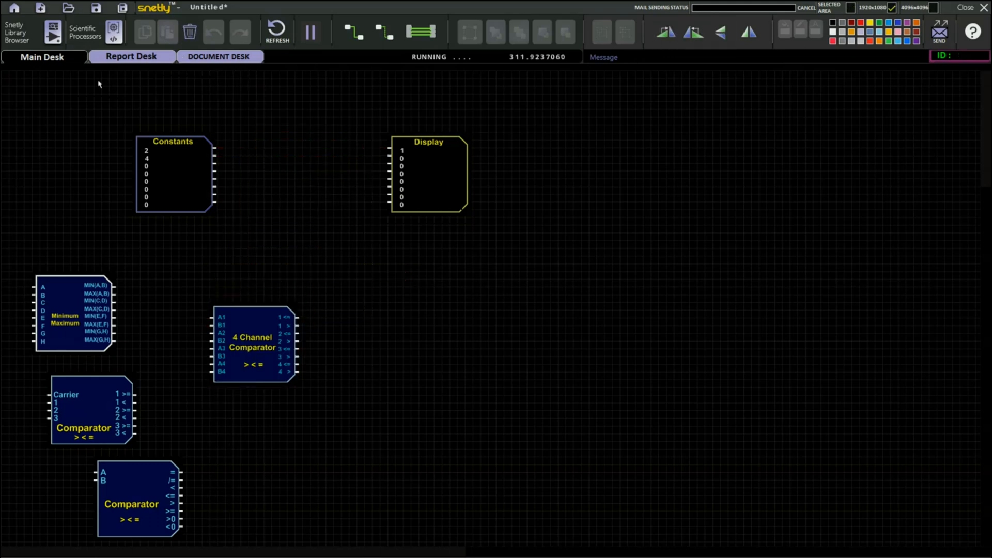
# - Add a Logic Gates module between the Constants and the Display
pyautogui.click(52, 32)
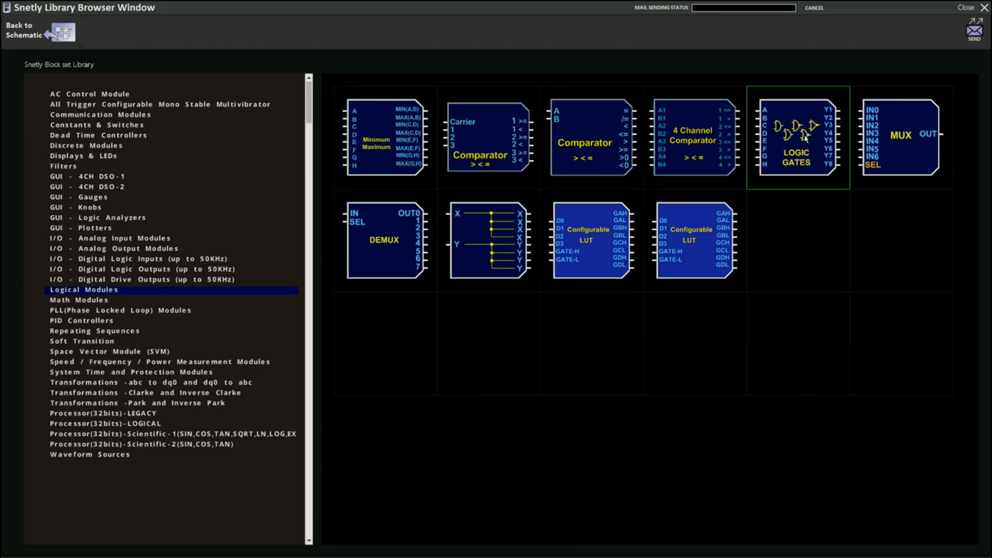
pyautogui.click(815, 139)
pyautogui.click(313, 174)
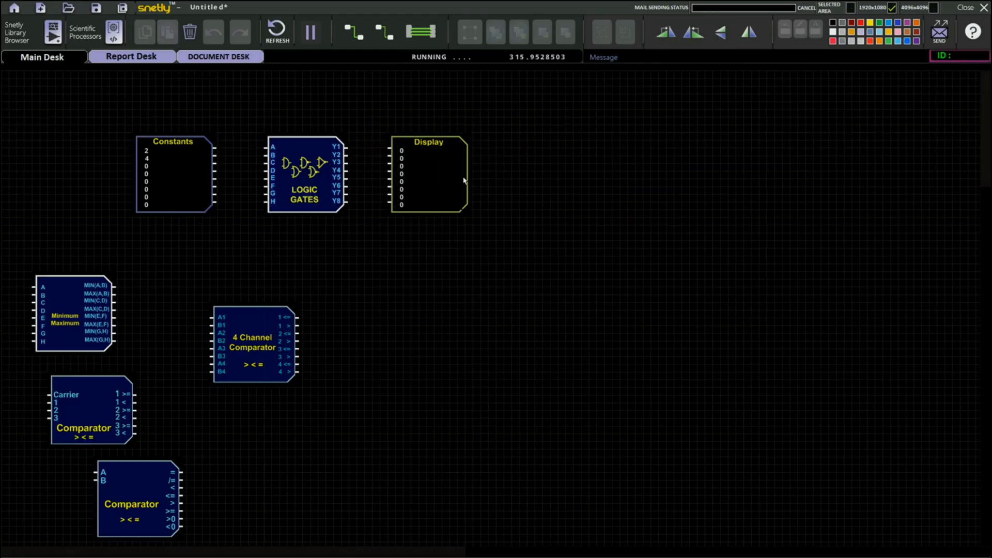
# - Set the Logic Gates' gate type for inputs A, B to 1 and apply the register values
pyautogui.doubleClick(291, 183)
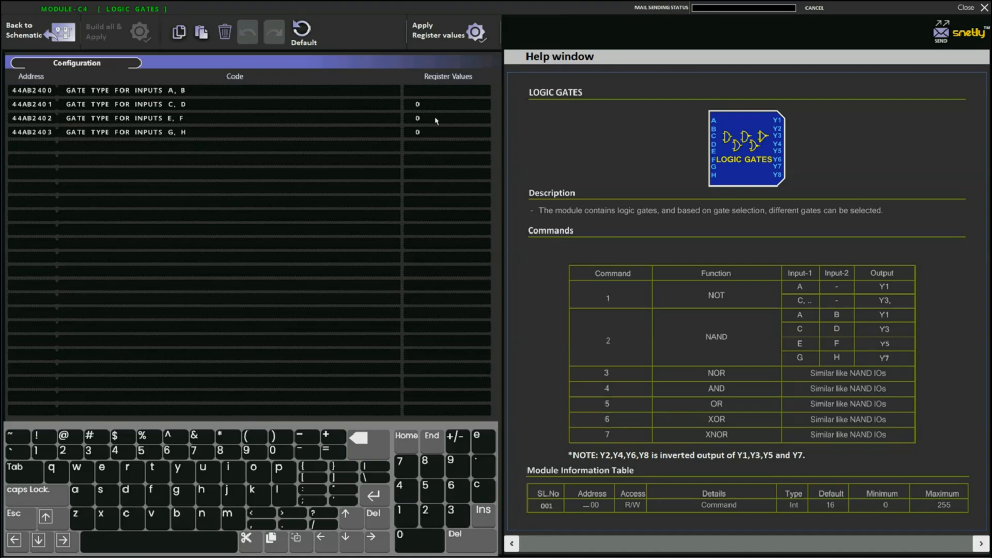
pyautogui.click(406, 517)
pyautogui.click(444, 32)
pyautogui.click(31, 32)
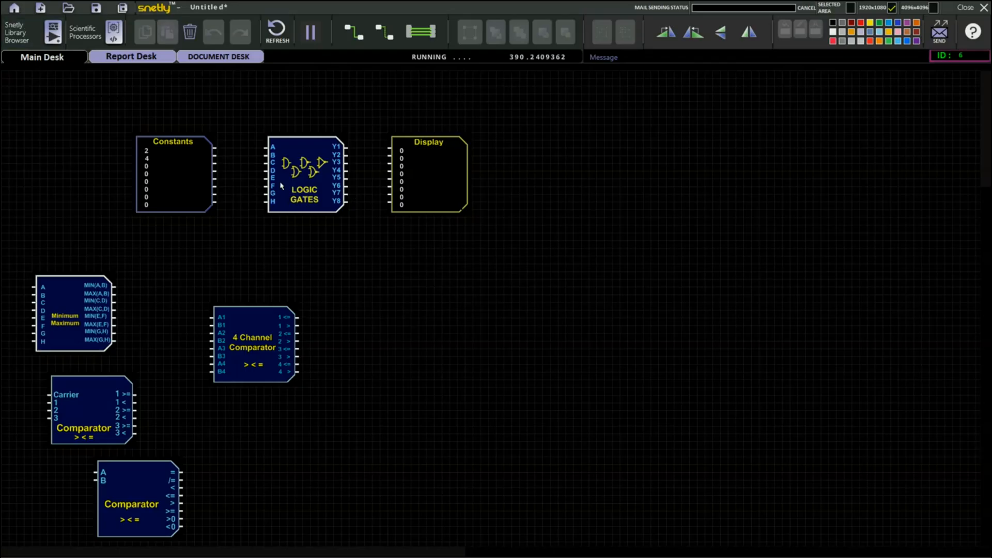
# - Wire the Constants to Logic Gates input A and output Y1 to the Display
pyautogui.moveTo(217, 148); pyautogui.dragTo(266, 149)
pyautogui.moveTo(350, 149); pyautogui.dragTo(390, 149)
# - Delete the Constants module and place a toggle switch module in its spot
pyautogui.click(190, 151)
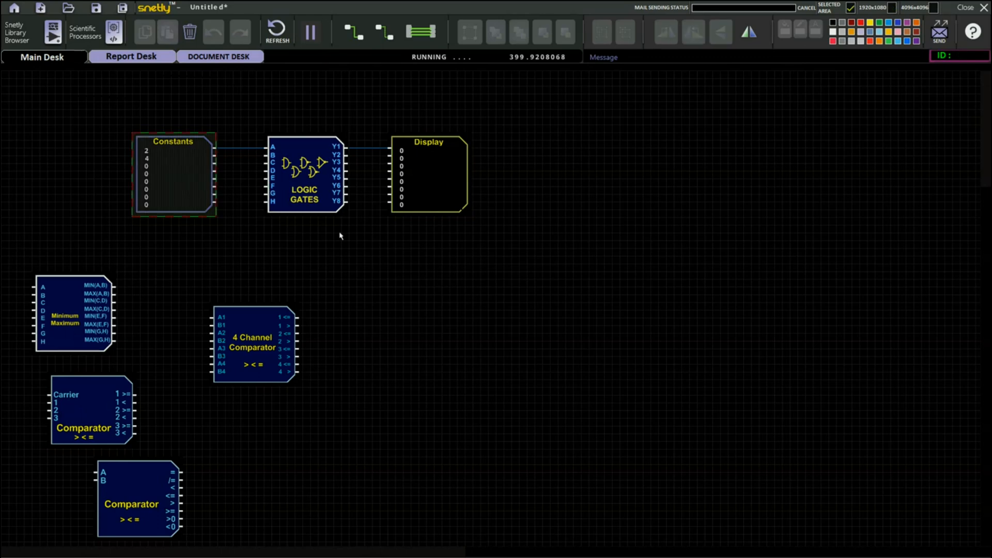
pyautogui.click(191, 33)
pyautogui.click(52, 32)
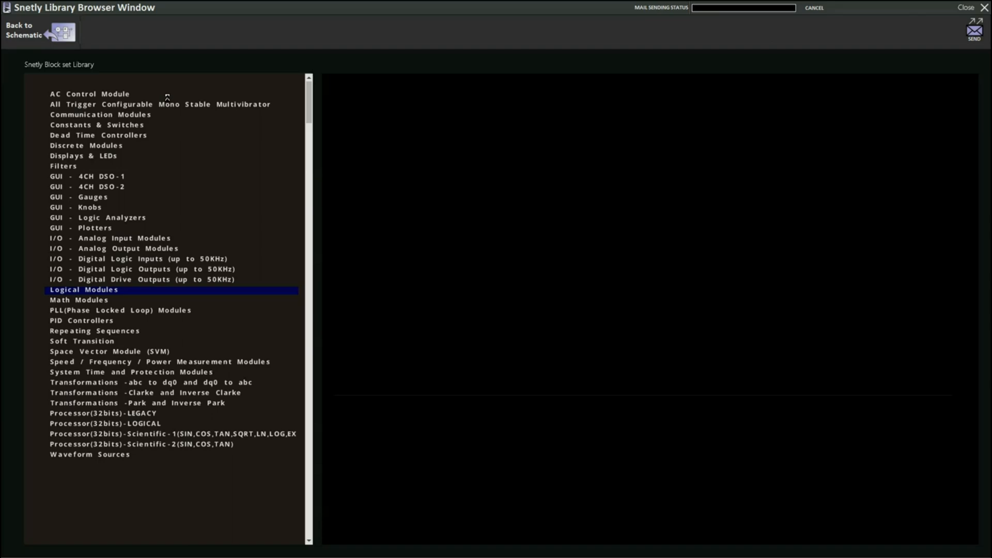
pyautogui.click(87, 126)
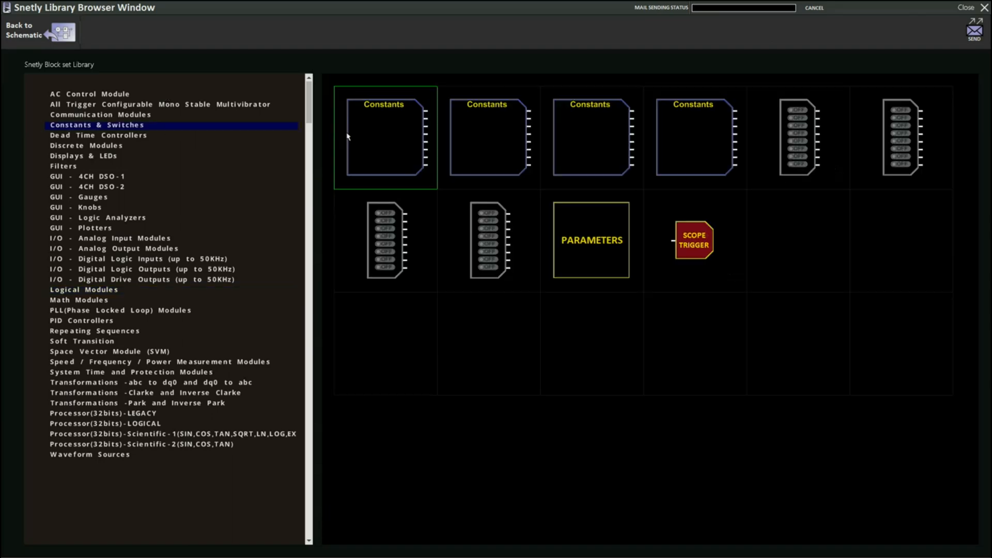
pyautogui.click(385, 235)
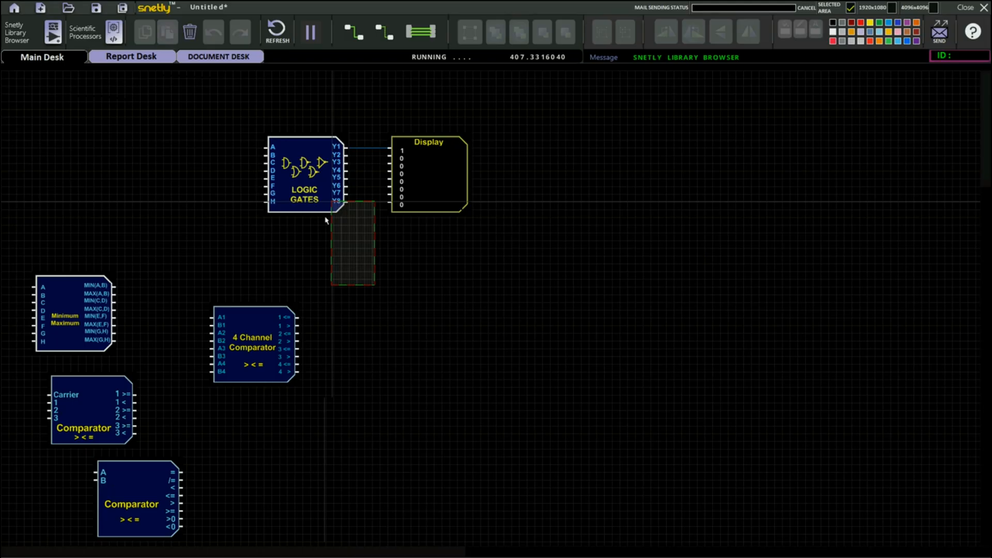
pyautogui.click(166, 151)
# - Add an LED display module below the Display
pyautogui.click(17, 36)
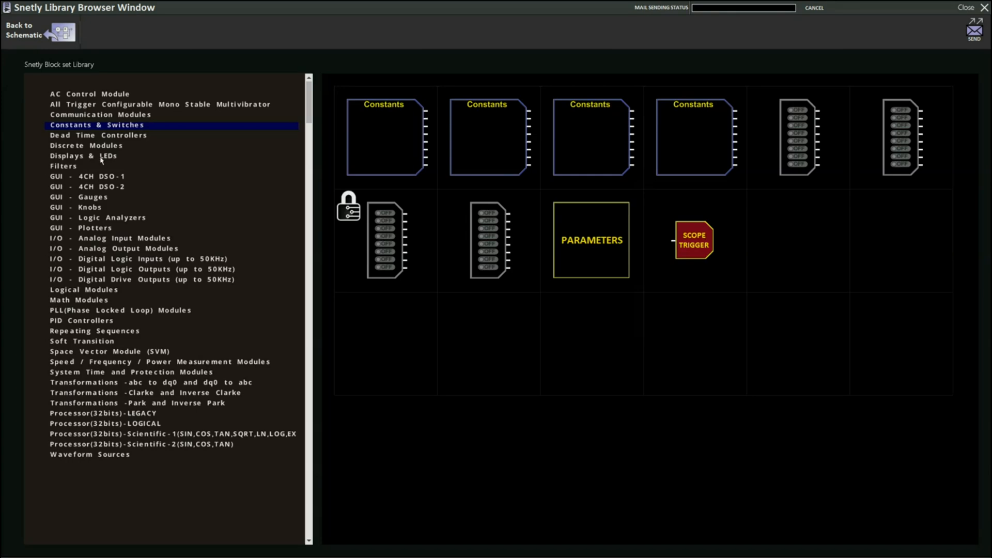
pyautogui.click(101, 158)
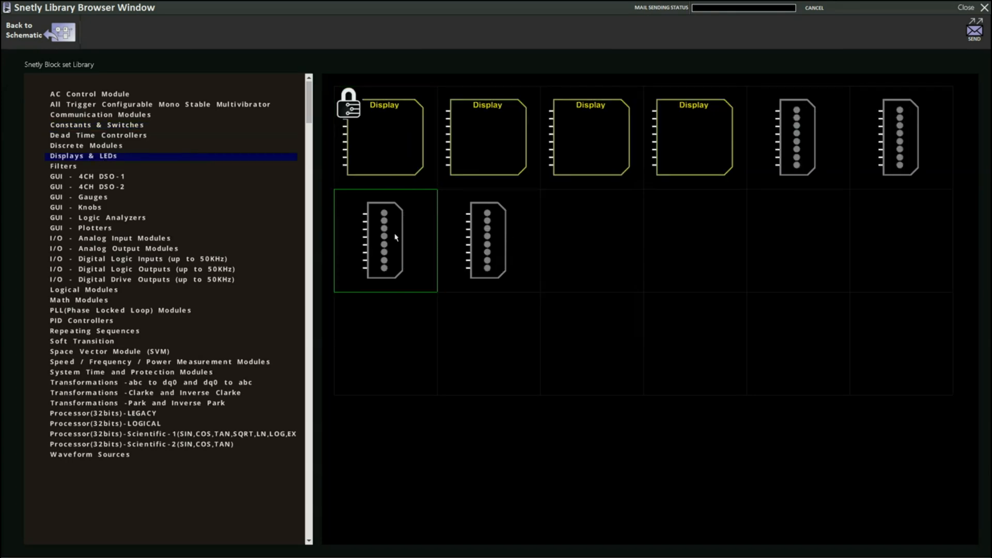
pyautogui.click(396, 237)
pyautogui.moveTo(374, 259); pyautogui.dragTo(410, 260)
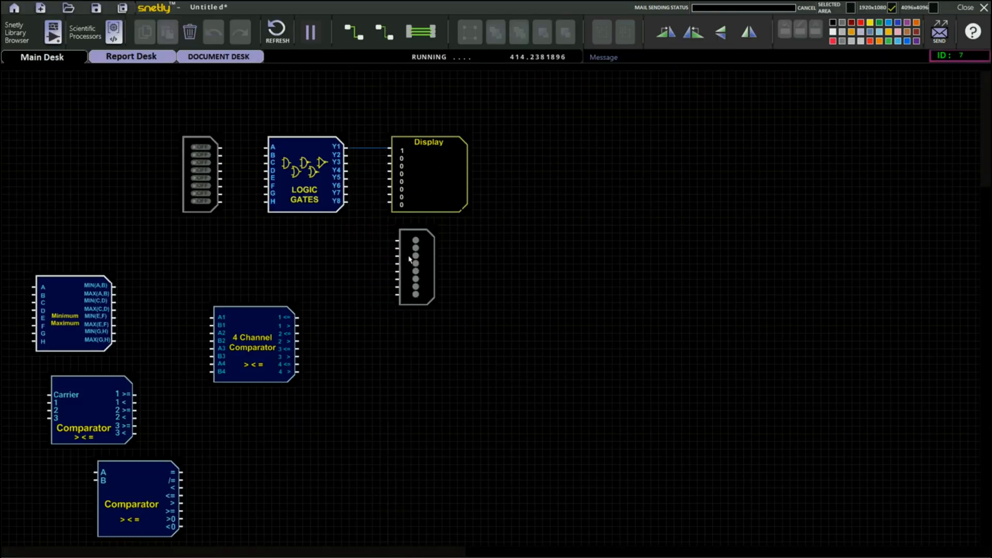
# - Wire the first switch to Logic Gates input A and output Y1 to the LED display, toggling the switch
pyautogui.moveTo(222, 148); pyautogui.dragTo(265, 149)
pyautogui.click(205, 150)
pyautogui.moveTo(348, 148); pyautogui.dragTo(396, 241)
pyautogui.click(199, 147)
# - Set the Logic Gates' gate type for inputs A, B to 2
pyautogui.doubleClick(310, 177)
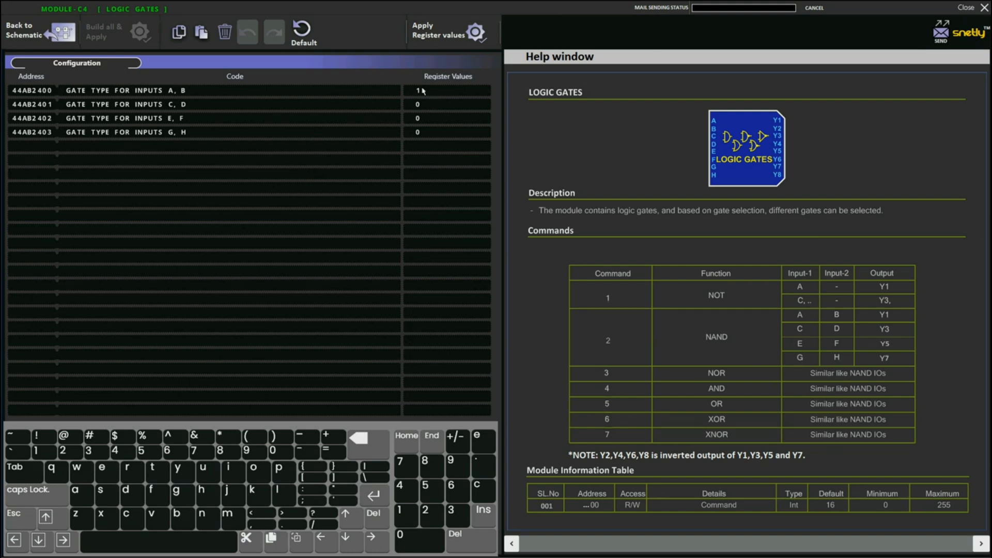
pyautogui.press('BackSpace')
pyautogui.write('2')
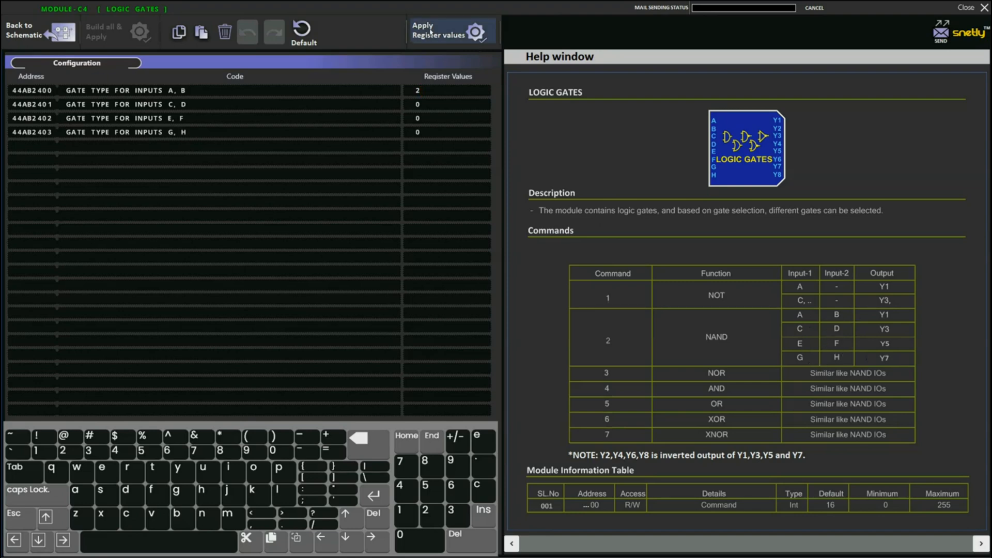
pyautogui.click(39, 32)
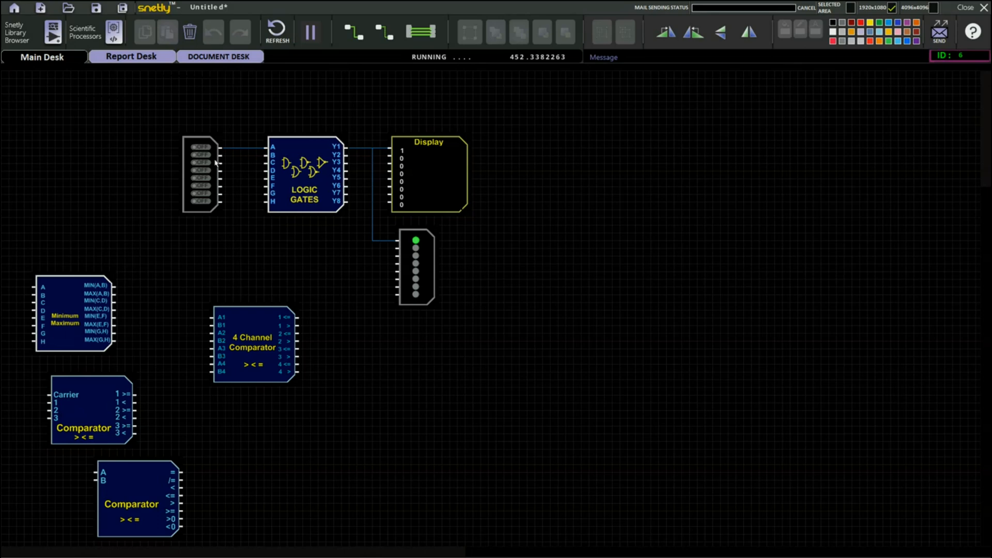
# - Wire the second switch to Logic Gates input B and output Y2 to the Display
pyautogui.moveTo(221, 155); pyautogui.dragTo(265, 159)
pyautogui.moveTo(352, 158); pyautogui.dragTo(386, 160)
pyautogui.moveTo(387, 160); pyautogui.dragTo(387, 158)
# - Toggle the first two switches on while checking the Logic Gates configuration
pyautogui.doubleClick(327, 176)
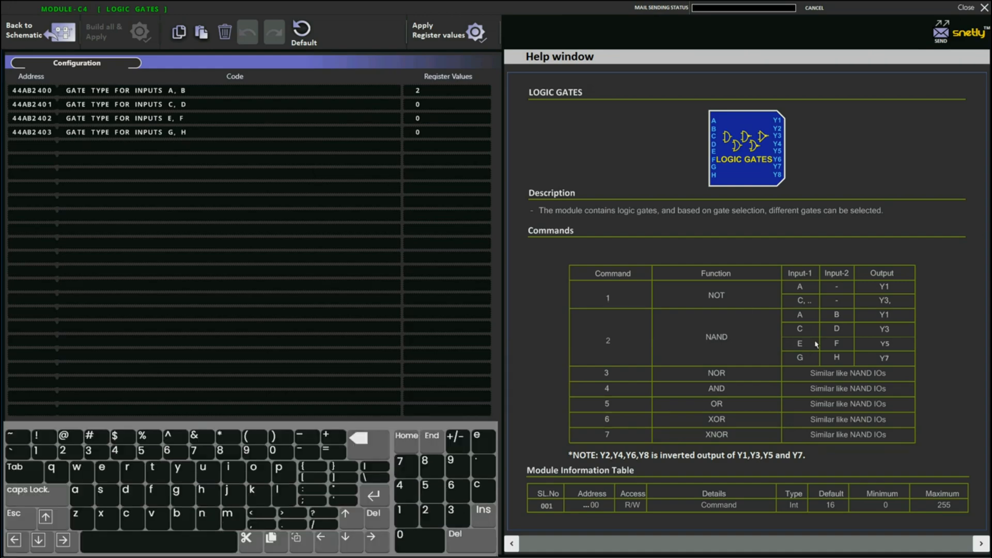
pyautogui.click(58, 34)
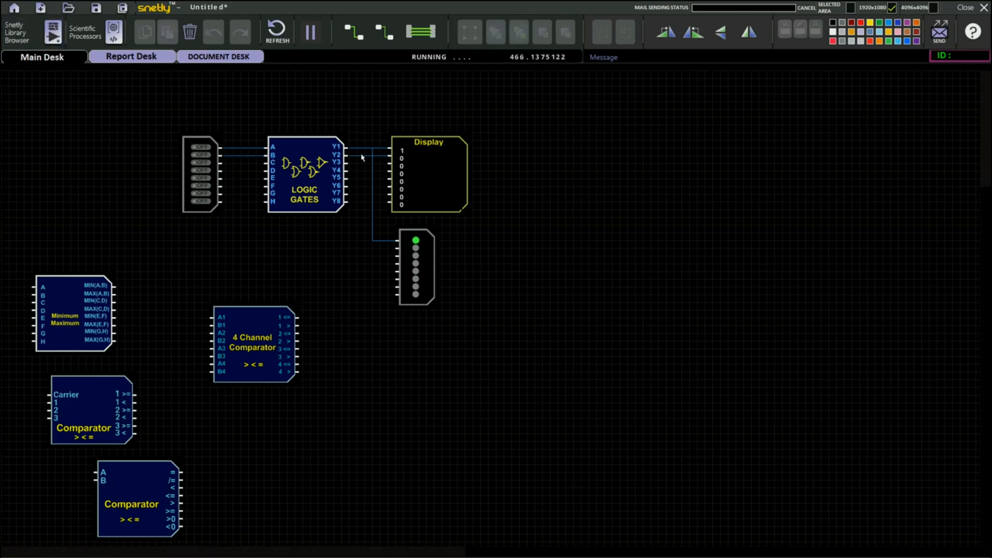
pyautogui.click(199, 34)
pyautogui.click(206, 154)
pyautogui.click(205, 148)
pyautogui.click(206, 155)
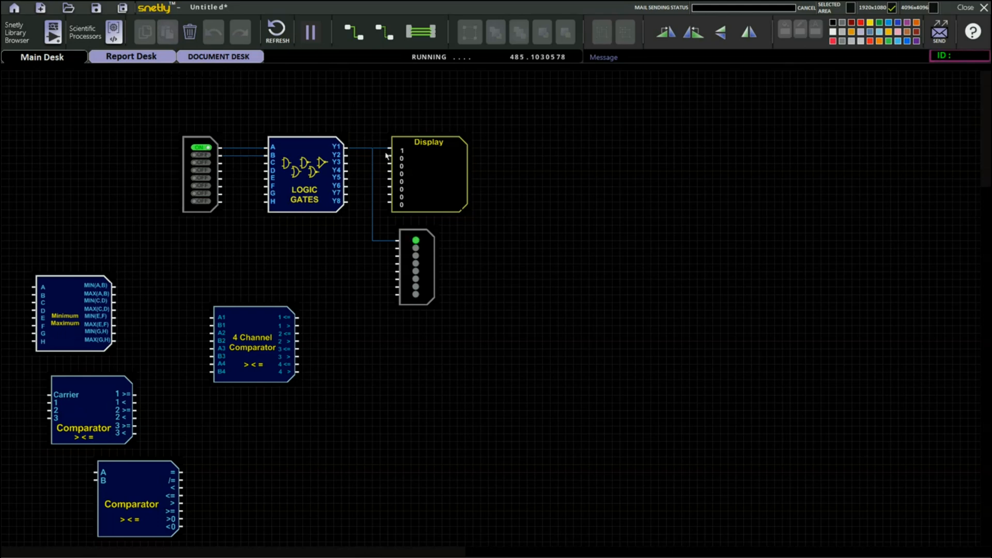
pyautogui.click(206, 155)
pyautogui.doubleClick(298, 191)
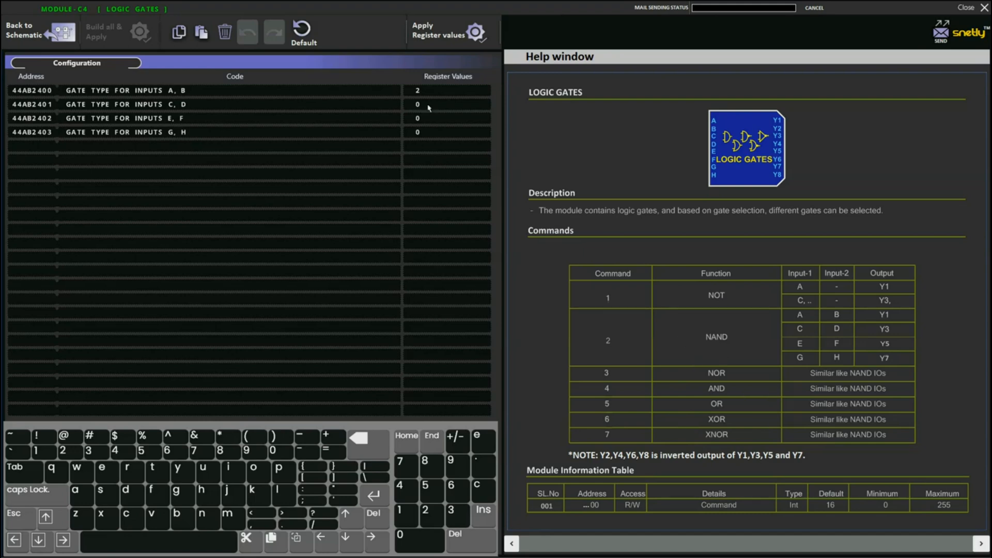
pyautogui.click(20, 33)
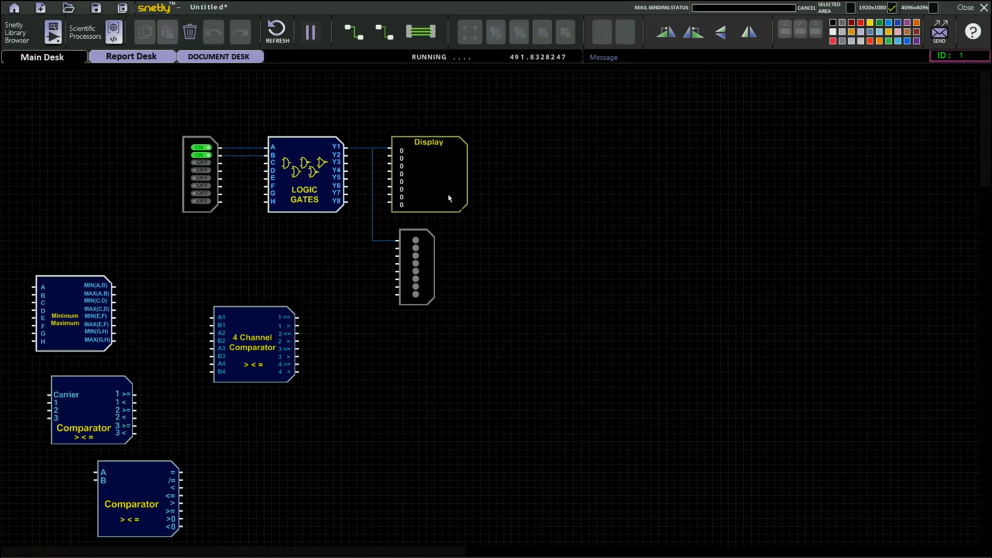
# - Add a MUX module to the schematic
pyautogui.click(28, 32)
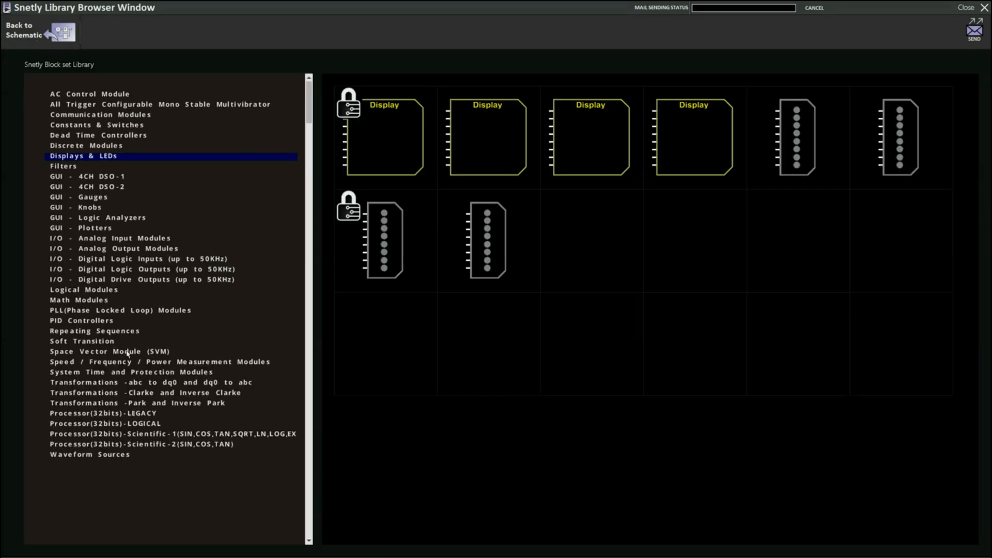
pyautogui.click(93, 291)
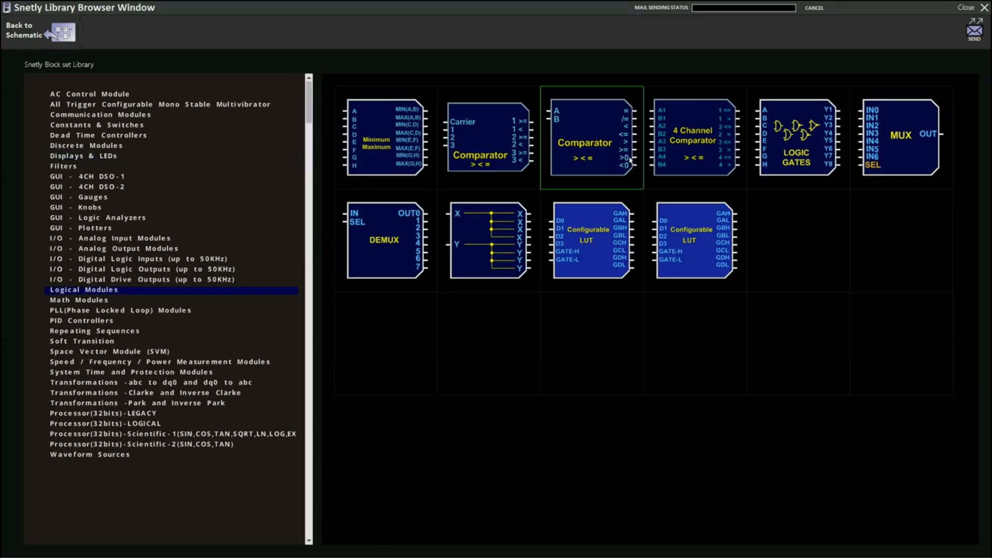
pyautogui.click(903, 162)
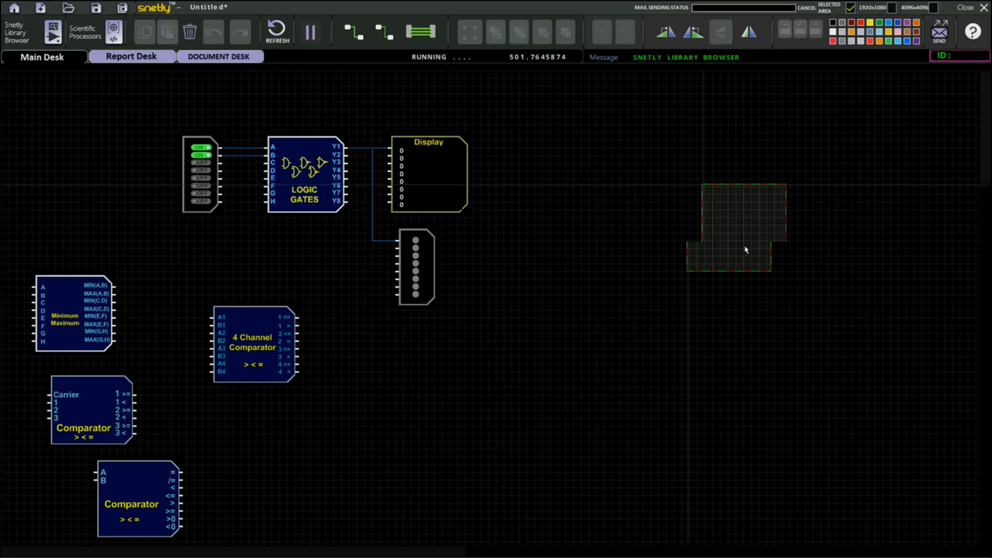
pyautogui.click(586, 217)
# - Move the Logic Gates module to the left edge and delete its connecting wires
pyautogui.moveTo(305, 186); pyautogui.dragTo(74, 171)
pyautogui.moveTo(210, 121); pyautogui.dragTo(327, 110)
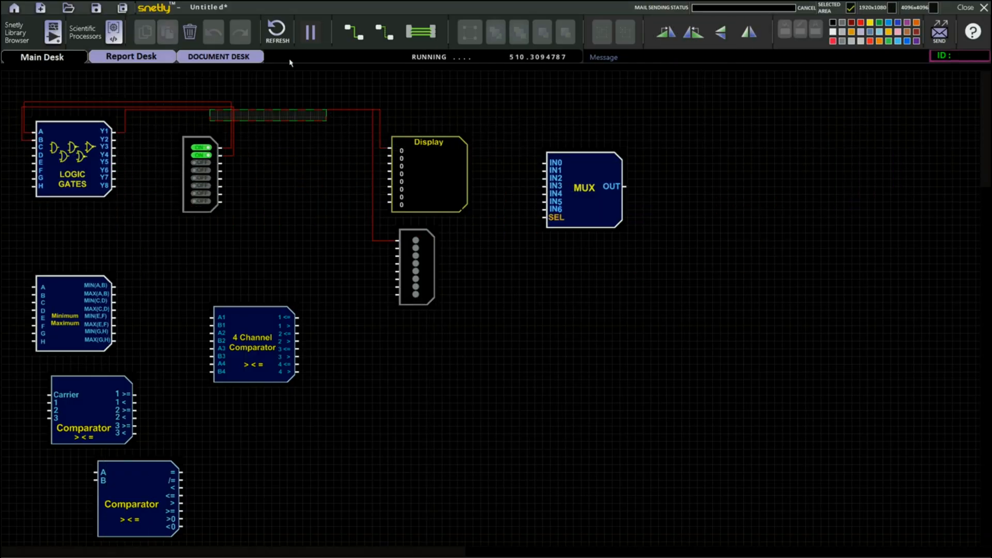
pyautogui.click(190, 31)
# - Move the LED display down and add a new Constants module between the switches and the Display
pyautogui.click(433, 260)
pyautogui.moveTo(433, 260); pyautogui.dragTo(410, 413)
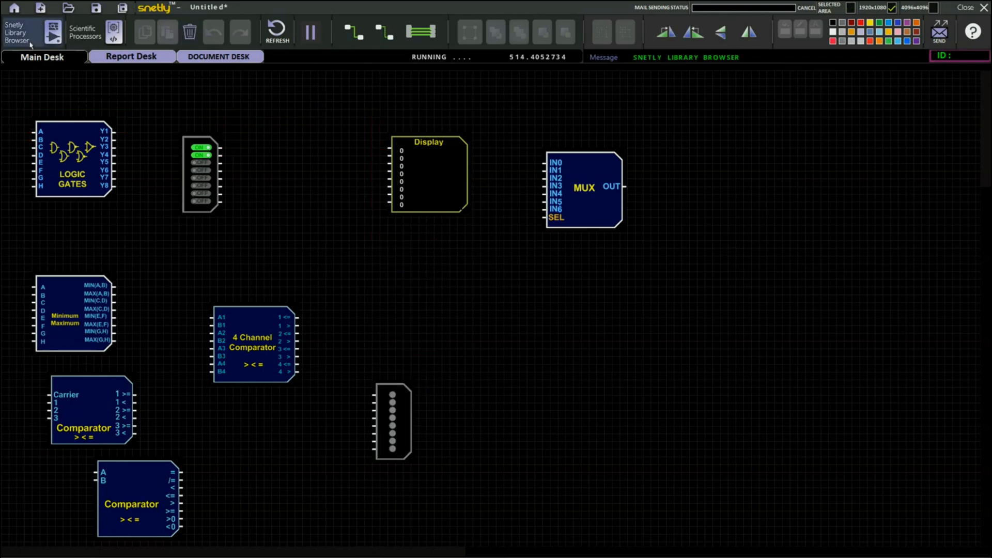
pyautogui.click(52, 32)
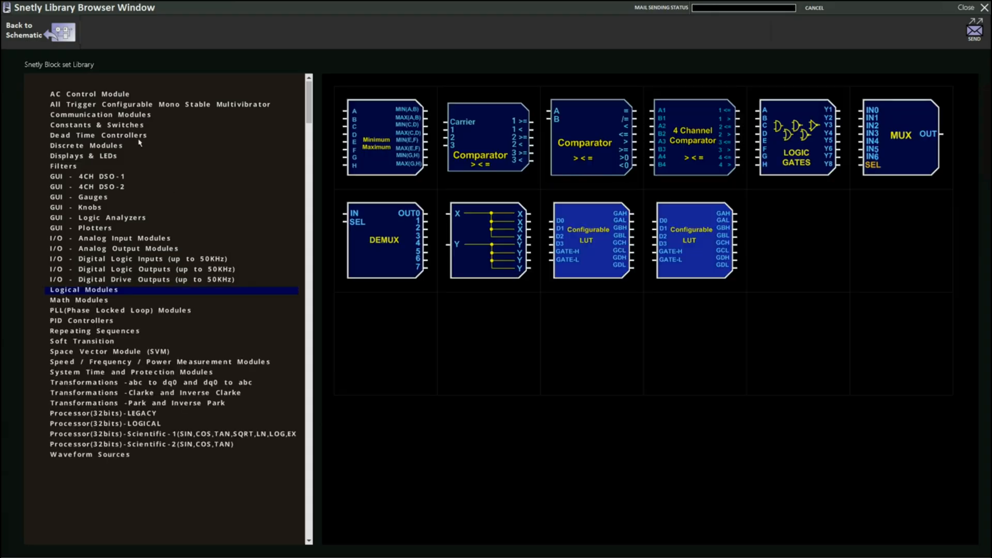
pyautogui.click(96, 127)
pyautogui.click(396, 142)
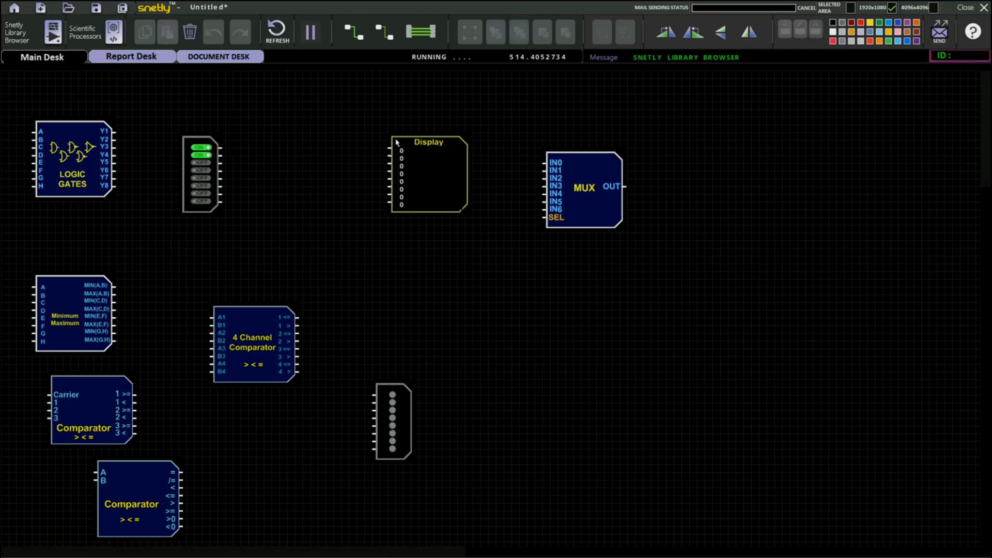
pyautogui.click(294, 178)
# - Rearrange the switches, MUX and Display so Constants, MUX and Display sit in one row
pyautogui.moveTo(189, 208); pyautogui.dragTo(136, 248)
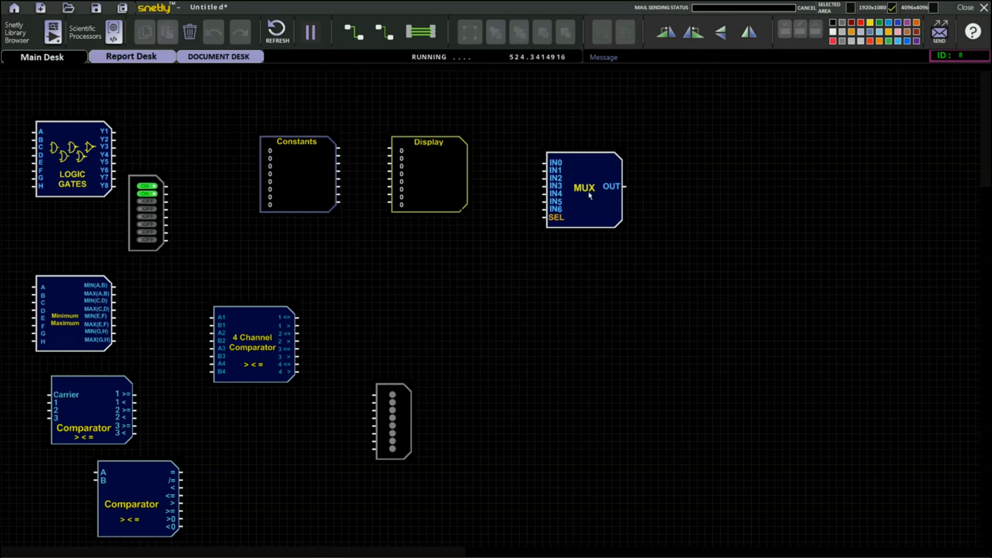
pyautogui.moveTo(435, 200); pyautogui.dragTo(680, 188)
pyautogui.moveTo(574, 212); pyautogui.dragTo(412, 202)
pyautogui.moveTo(697, 182); pyautogui.dragTo(566, 192)
pyautogui.moveTo(422, 187); pyautogui.dragTo(425, 179)
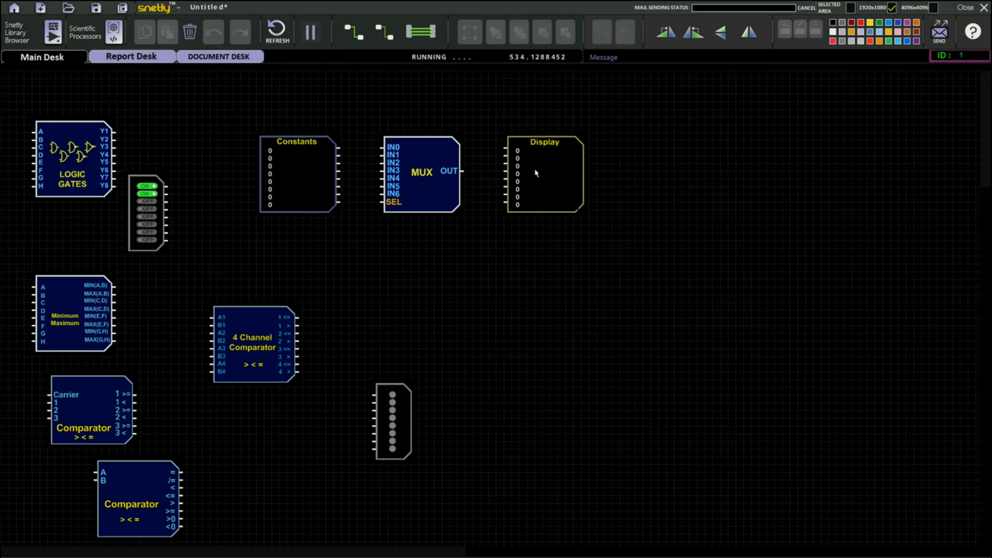
# - Set floating point constants 0 and 1 to 5 and 10, and wire them to the MUX SEL and IN5 inputs
pyautogui.doubleClick(290, 162)
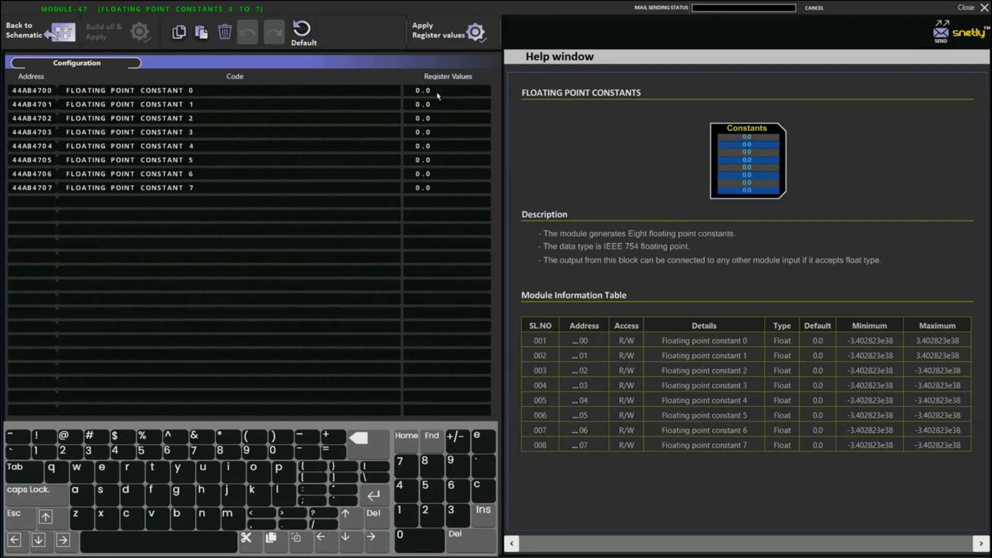
pyautogui.click(369, 451)
pyautogui.click(369, 451)
pyautogui.click(432, 492)
pyautogui.click(384, 440)
pyautogui.click(406, 517)
pyautogui.click(416, 540)
pyautogui.click(441, 38)
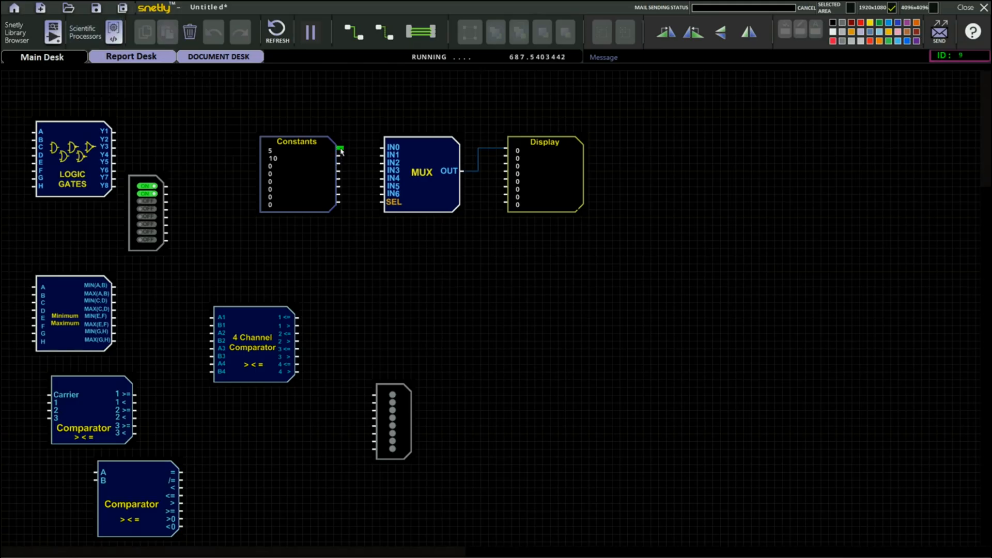
pyautogui.moveTo(340, 149); pyautogui.dragTo(381, 203)
pyautogui.moveTo(340, 155); pyautogui.dragTo(383, 188)
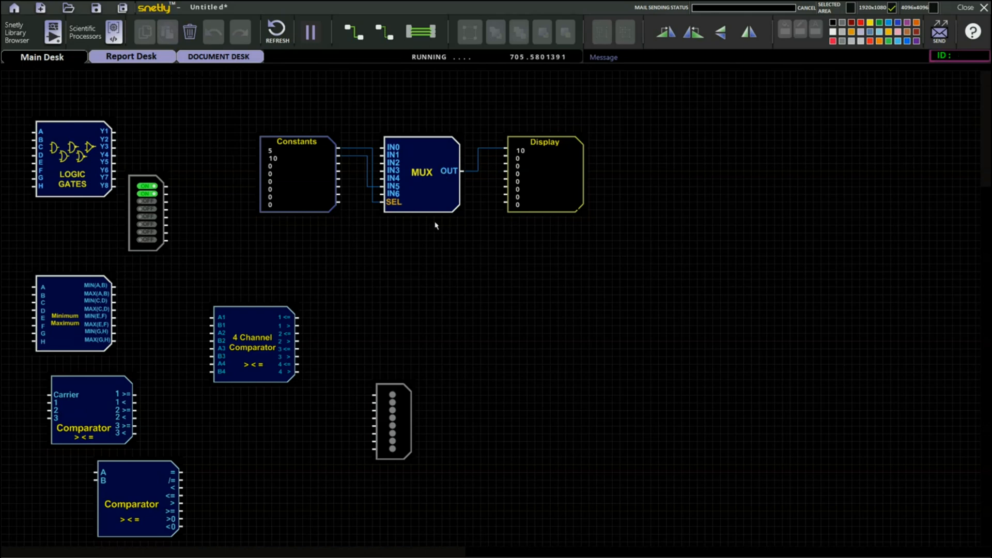
# - Add a DEMUX module below the MUX and drag the MUX toward the upper left
pyautogui.click(55, 31)
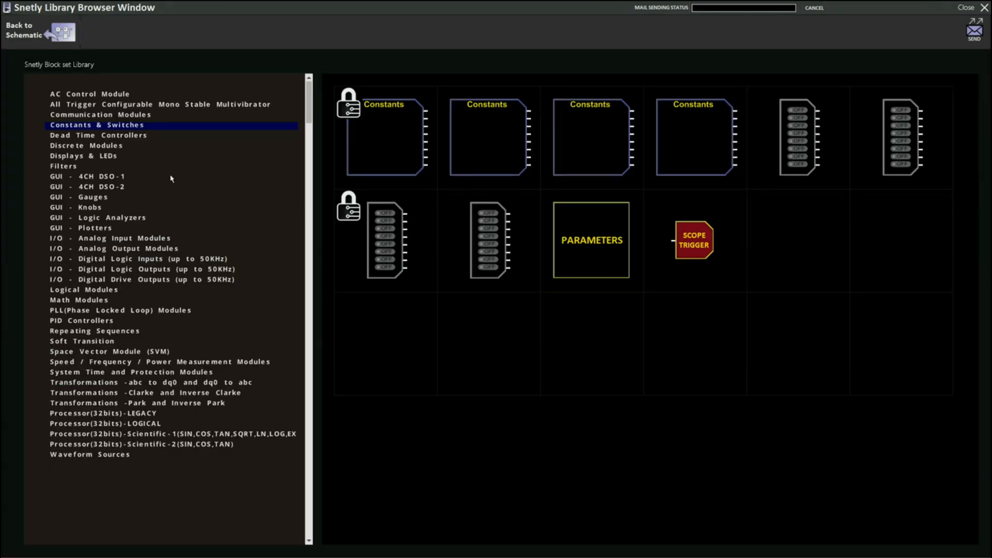
pyautogui.click(104, 290)
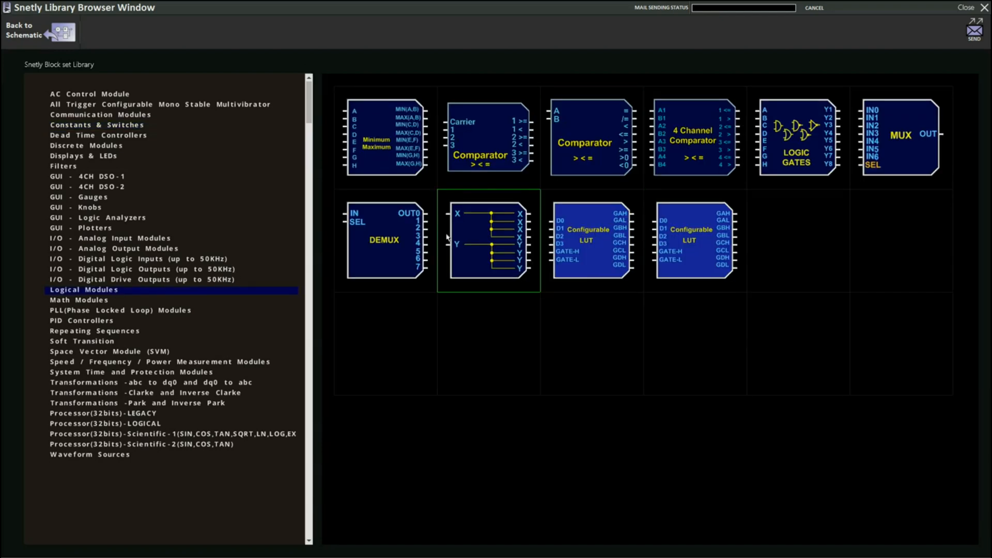
pyautogui.click(394, 243)
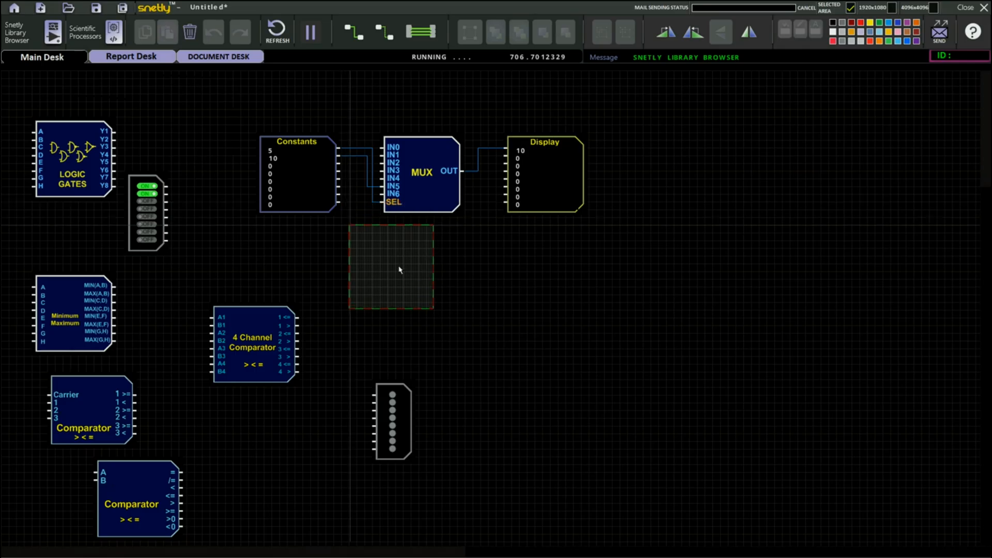
pyautogui.click(463, 291)
pyautogui.click(416, 184)
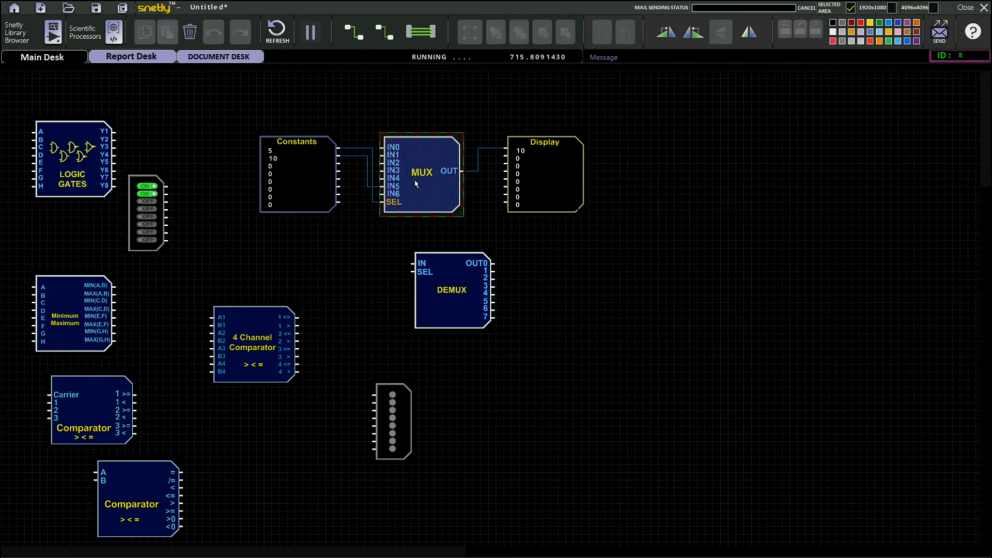
pyautogui.moveTo(417, 184); pyautogui.dragTo(189, 133)
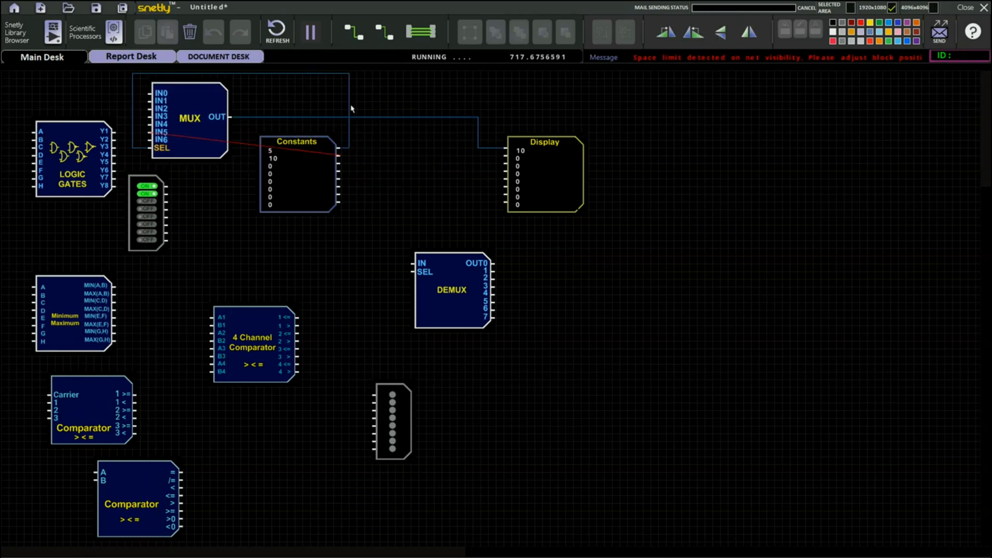
# - Move the MUX between Constants and Display, delete its output wire to the Display, and move the MUX to the far right
pyautogui.moveTo(178, 93); pyautogui.dragTo(434, 171)
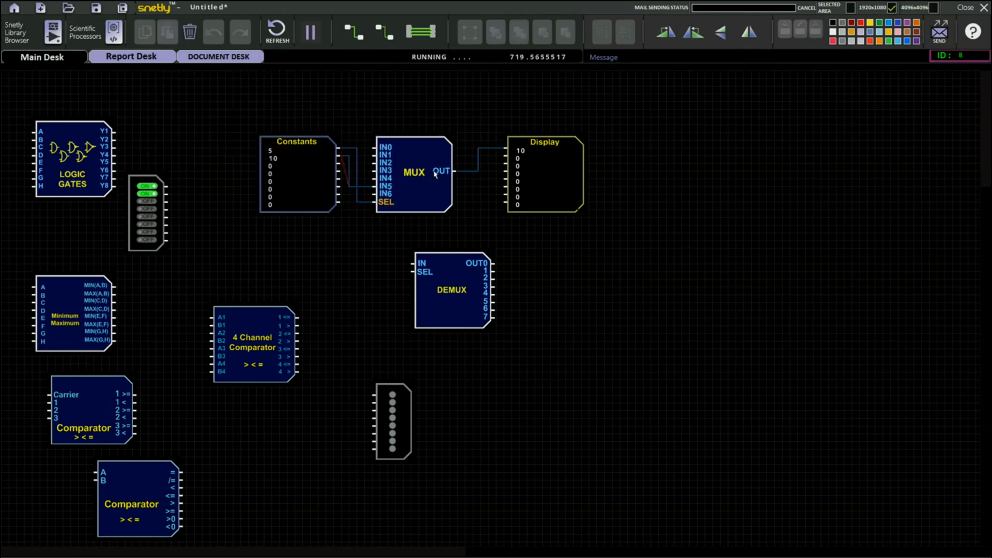
pyautogui.click(344, 147)
pyautogui.click(184, 34)
pyautogui.click(475, 150)
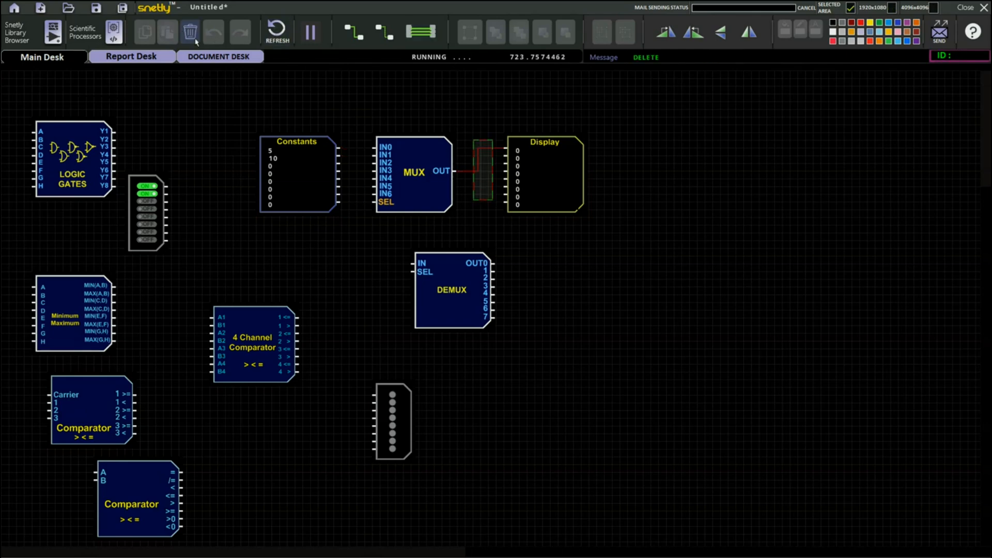
pyautogui.press('Delete')
pyautogui.moveTo(439, 187); pyautogui.dragTo(814, 162)
# - Place the DEMUX between Constants and Display, wiring Constants output 0 to its IN and its output 5 to the Display
pyautogui.moveTo(431, 302); pyautogui.dragTo(411, 192)
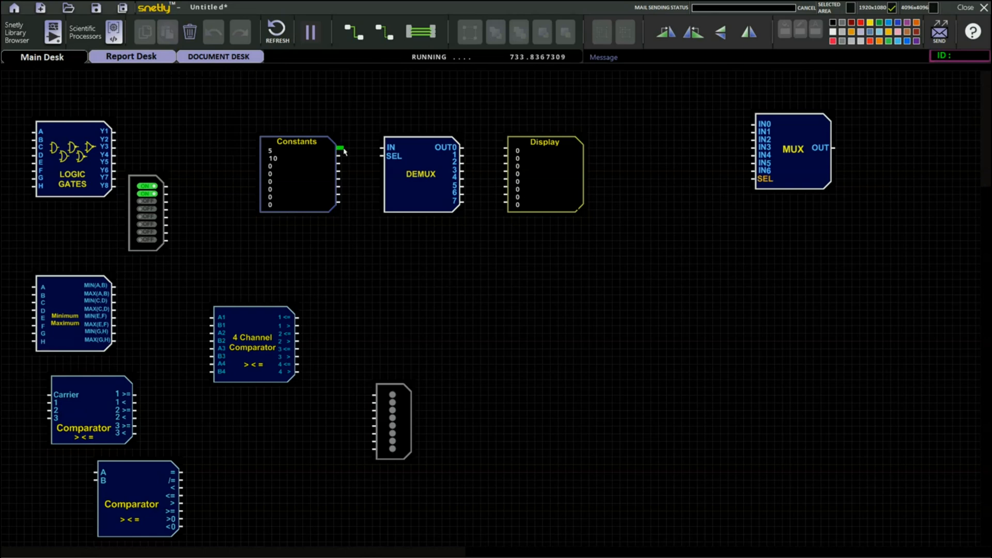
pyautogui.moveTo(343, 149); pyautogui.dragTo(386, 148)
pyautogui.moveTo(457, 188); pyautogui.dragTo(509, 190)
# - Add a single net to multiple nets module below the DEMUX from the Logical Modules library and delete the DEMUX
pyautogui.click(22, 34)
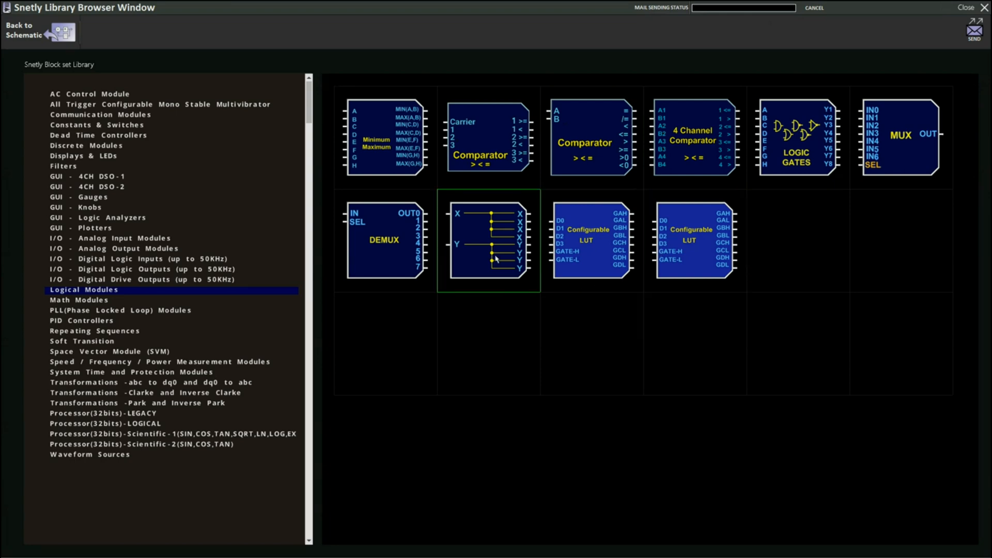
pyautogui.moveTo(496, 259); pyautogui.dragTo(428, 288)
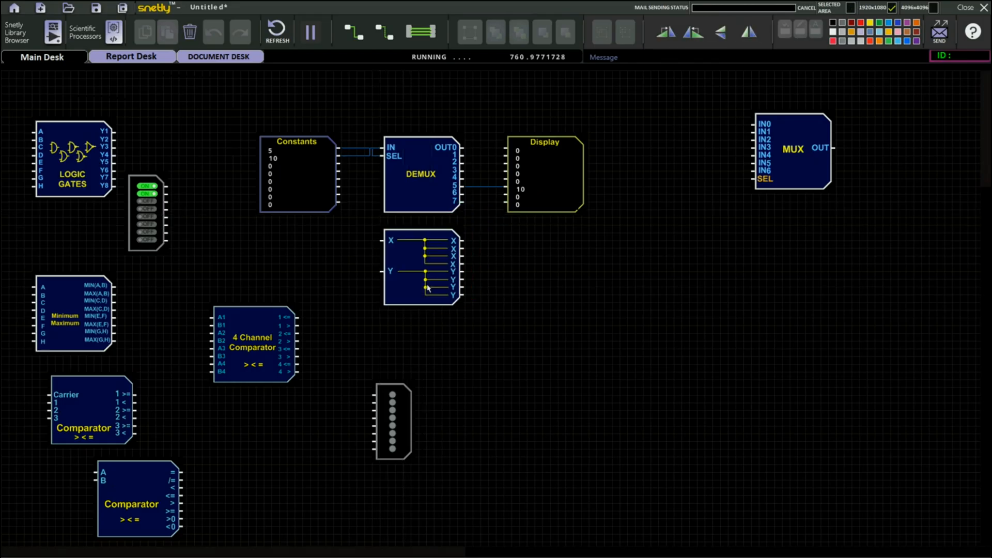
pyautogui.click(414, 177)
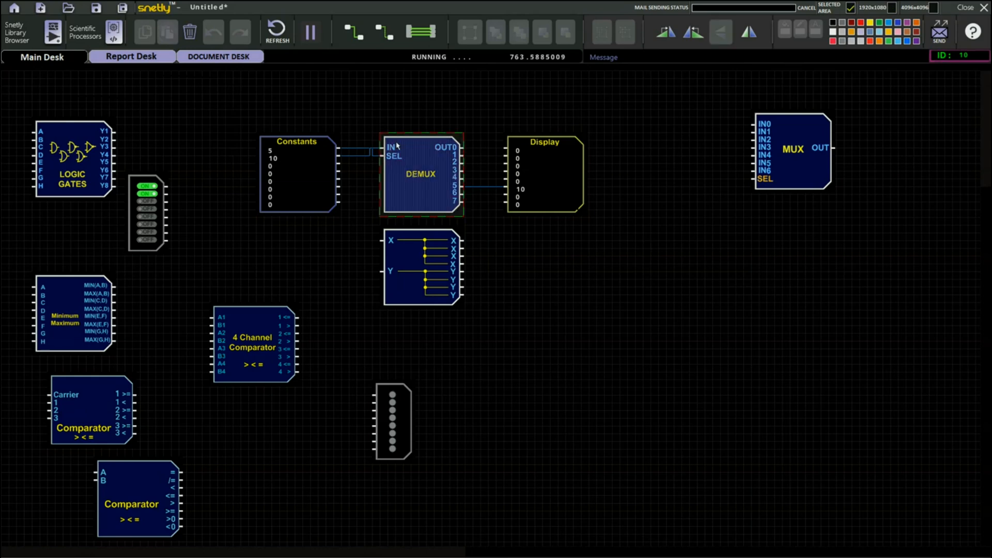
pyautogui.press('Delete')
# - Move the single net to multiple nets module between Constants and Display and open its help window
pyautogui.moveTo(424, 269); pyautogui.dragTo(418, 182)
pyautogui.doubleClick(418, 183)
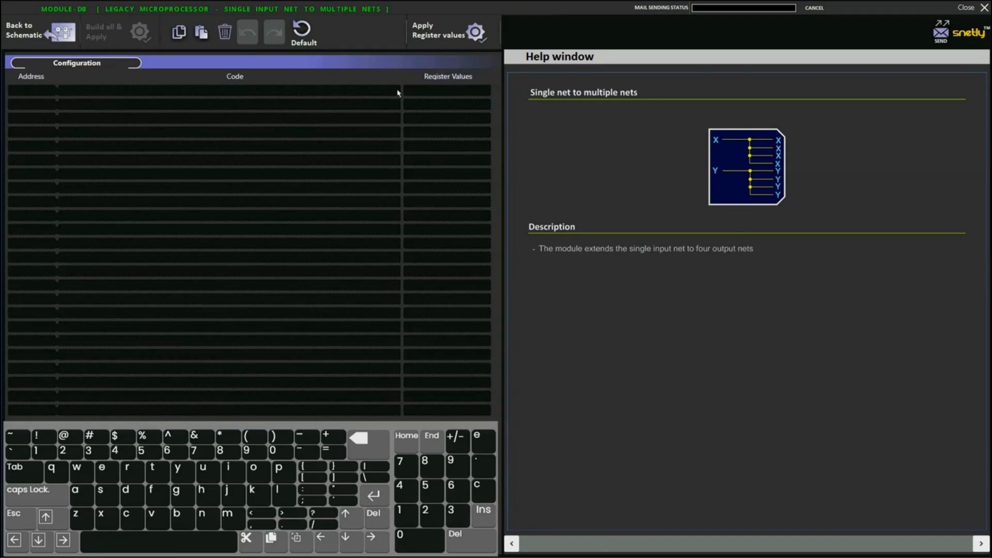
pyautogui.click(71, 43)
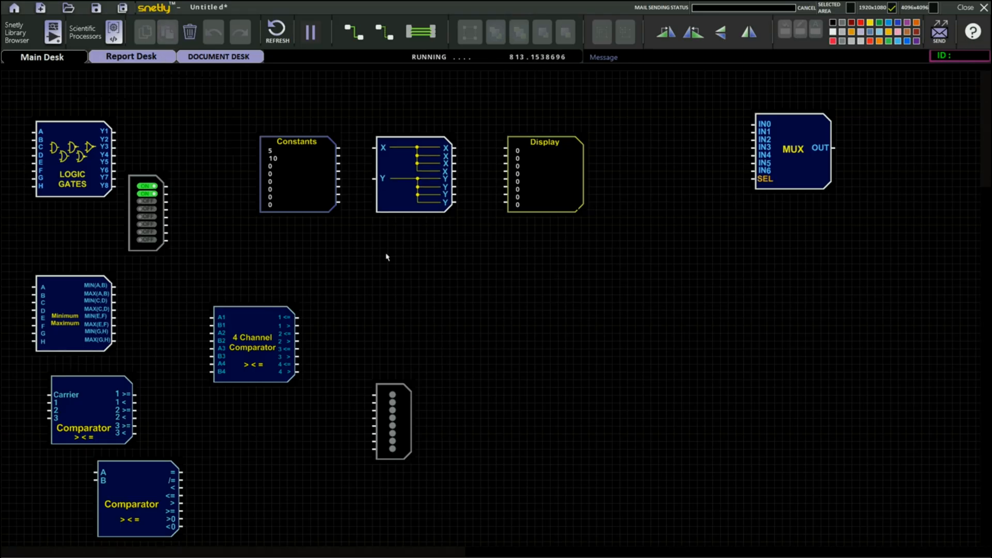
# - Wire Constants outputs 0 and 1 to the splitter's X and Y inputs and its outputs to the Display inputs
pyautogui.moveTo(339, 148); pyautogui.dragTo(375, 179)
pyautogui.moveTo(455, 152); pyautogui.dragTo(506, 149)
pyautogui.click(428, 36)
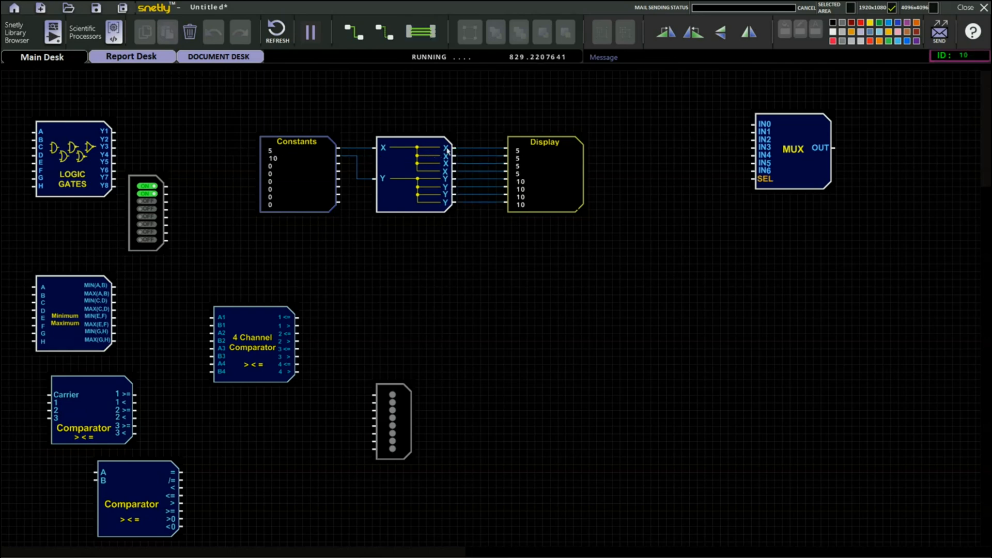
# - Rearrange the modules, spreading Constants and Display apart and grouping the logic gates with switches and LEDs below
pyautogui.moveTo(469, 134); pyautogui.dragTo(475, 175)
pyautogui.moveTo(479, 173); pyautogui.dragTo(479, 217)
pyautogui.click(501, 267)
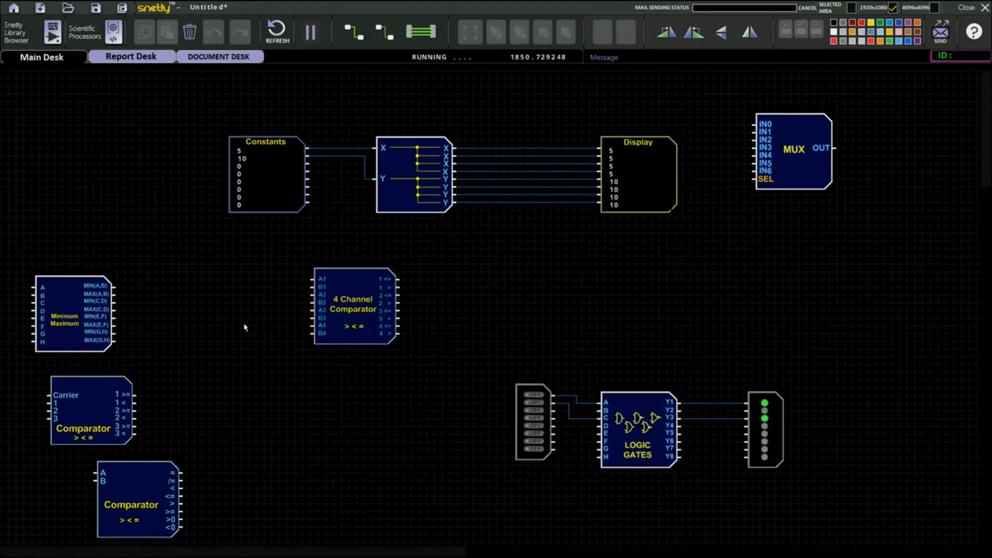
# - Add a Configurable LUT module below the splitter from the Logical Modules library and view its configuration table
pyautogui.click(52, 32)
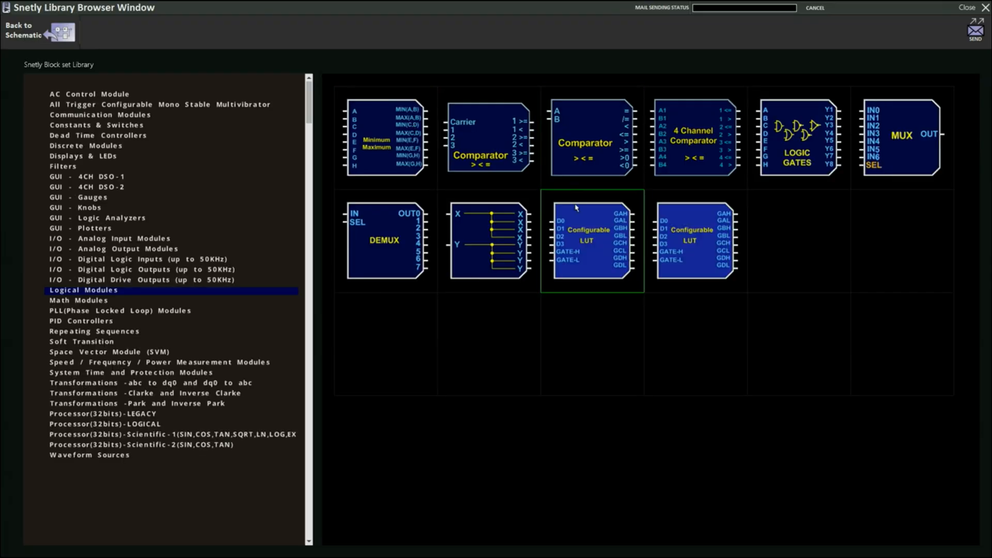
pyautogui.moveTo(589, 240); pyautogui.dragTo(517, 282)
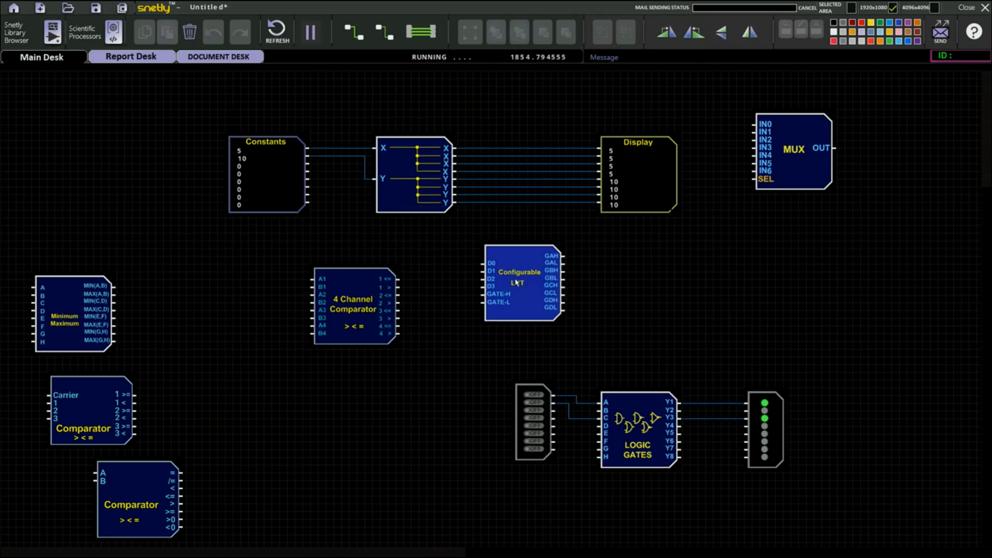
pyautogui.doubleClick(516, 282)
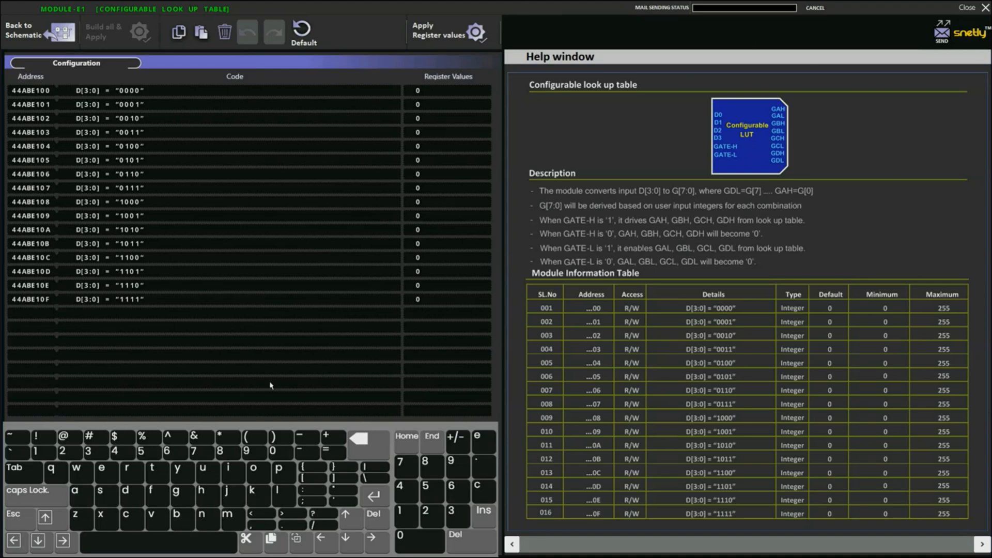
pyautogui.click(31, 31)
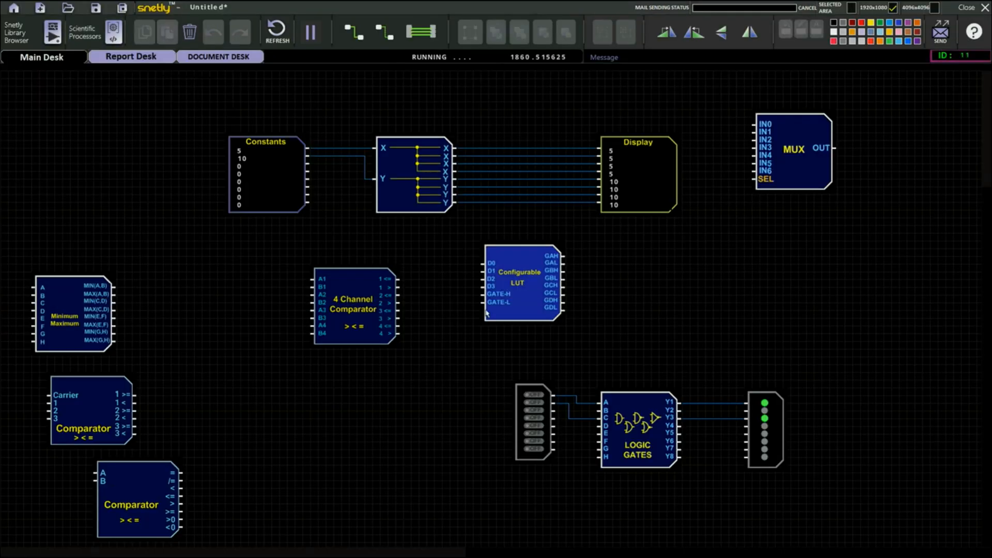